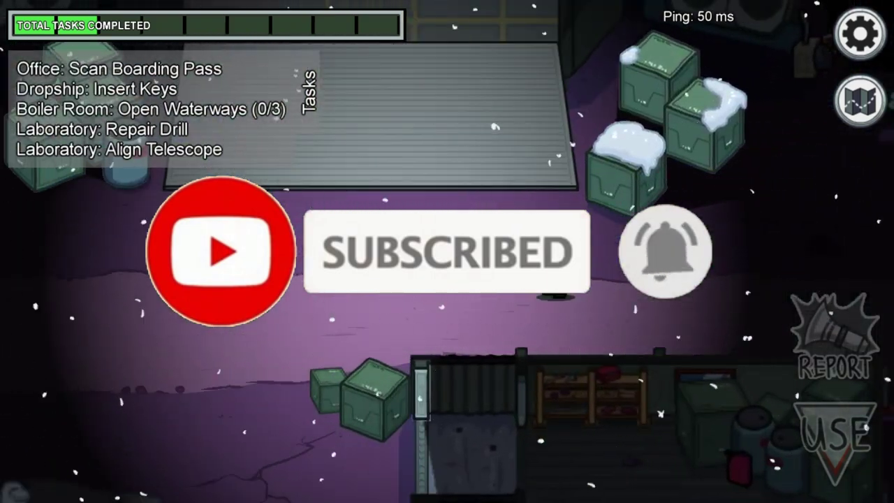
key("w")
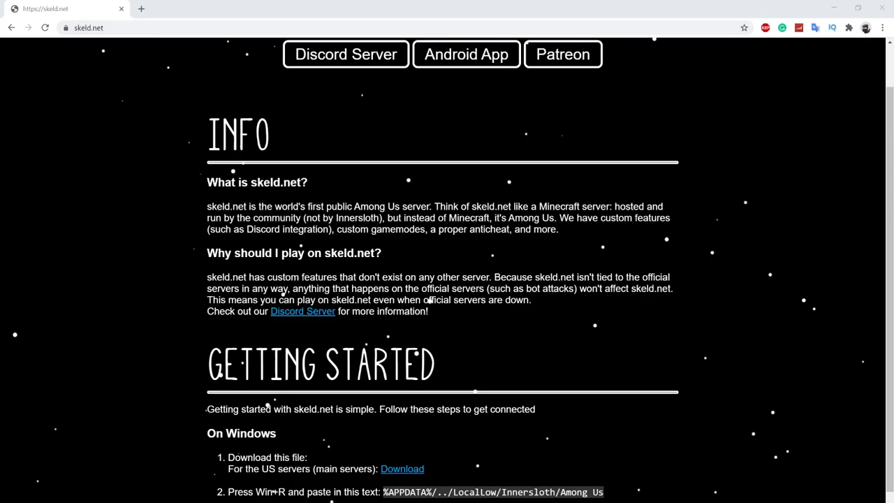
Step: Read the skeld.net info and Windows setup instructions, including the Among Us folder path to paste
scroll(377, 384, "down", 2)
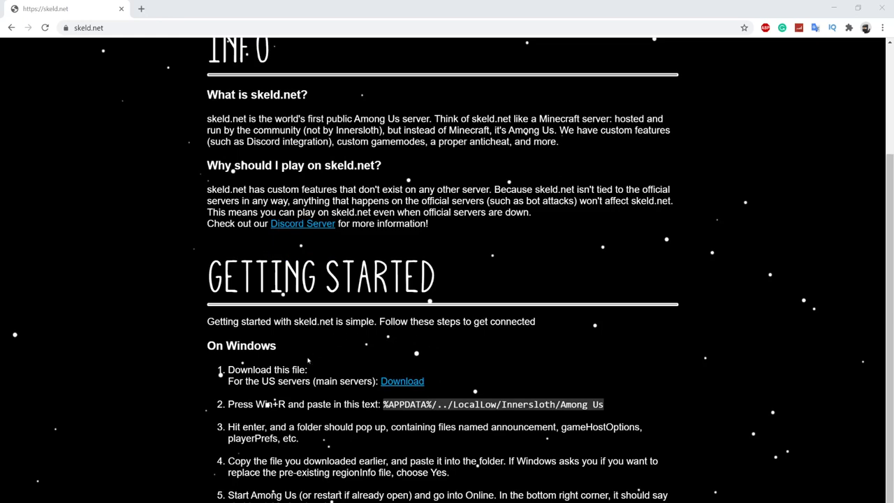
scroll(419, 369, "up", 2)
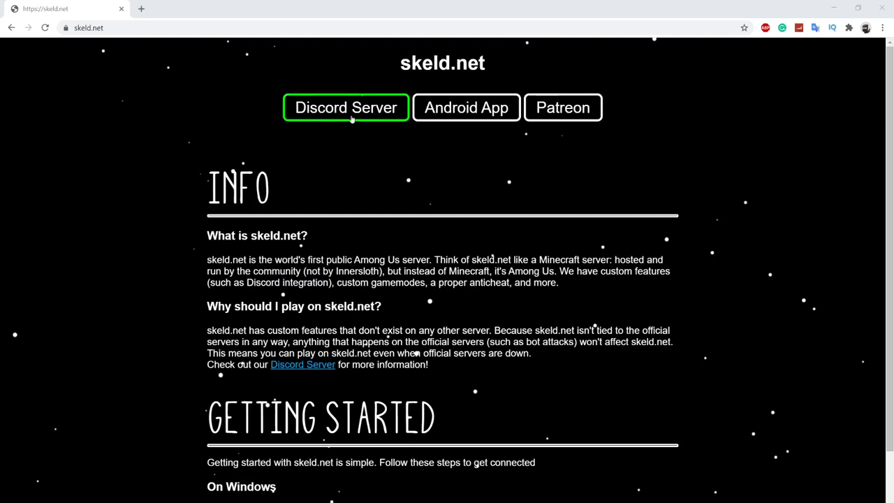
scroll(329, 347, "down", 2)
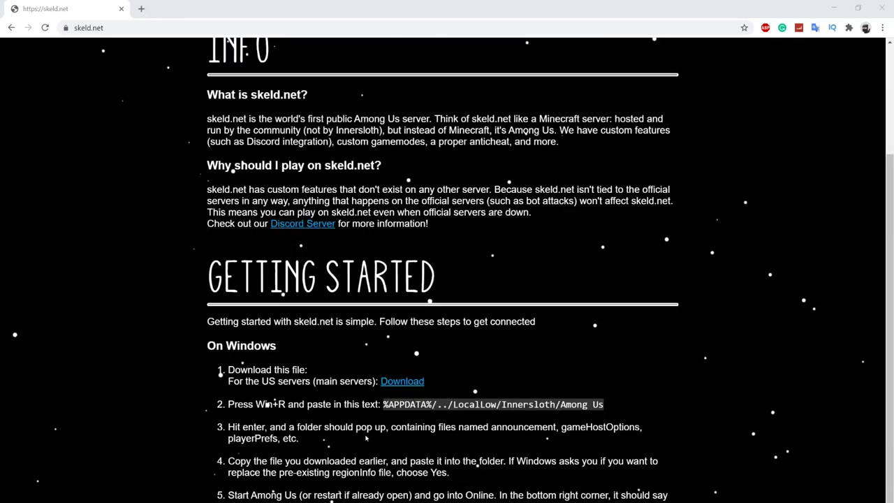
left_click_drag(383, 403, 602, 403)
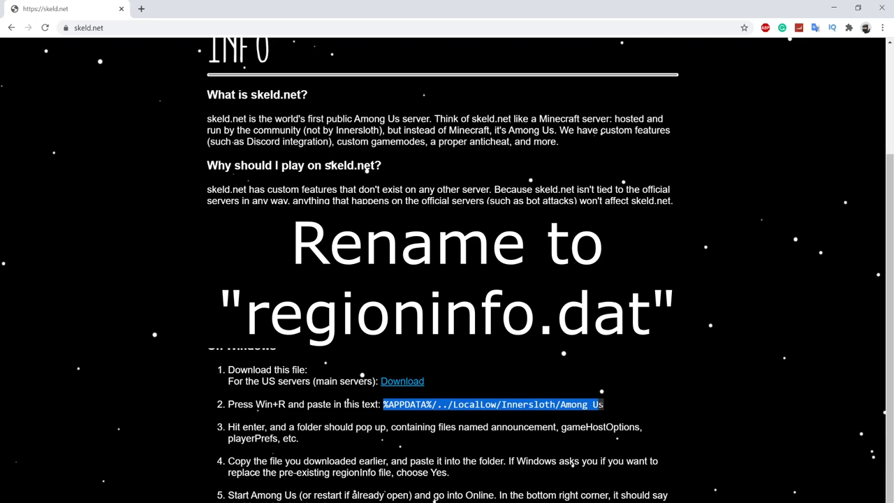
key("super+r")
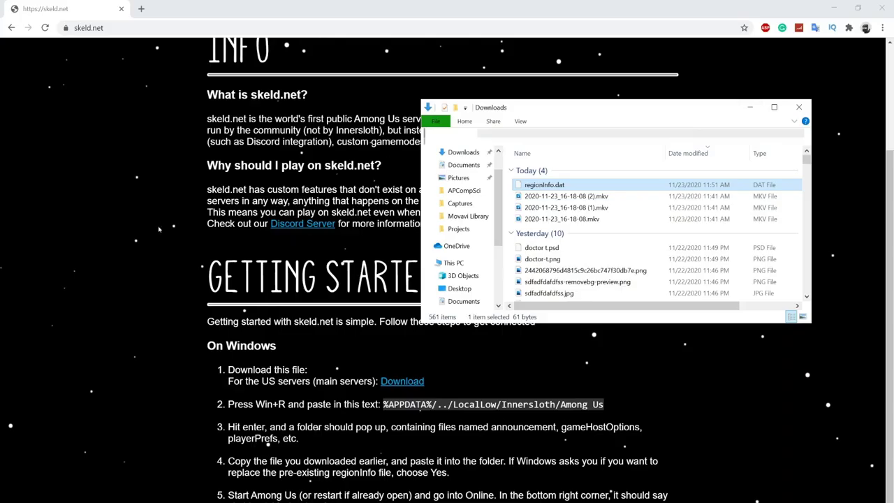
left_click(158, 228)
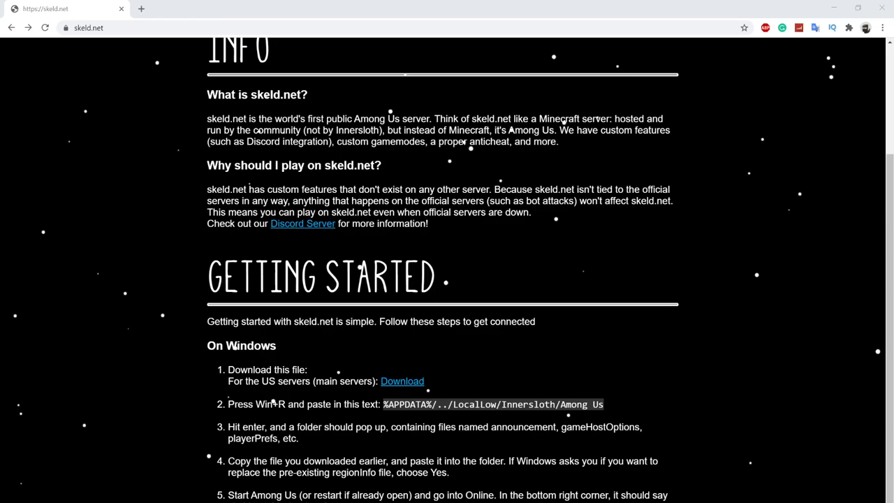
Step: Open the AppData folder by running %APPDATA% from the Windows Run dialog
left_click_drag(383, 405, 432, 404)
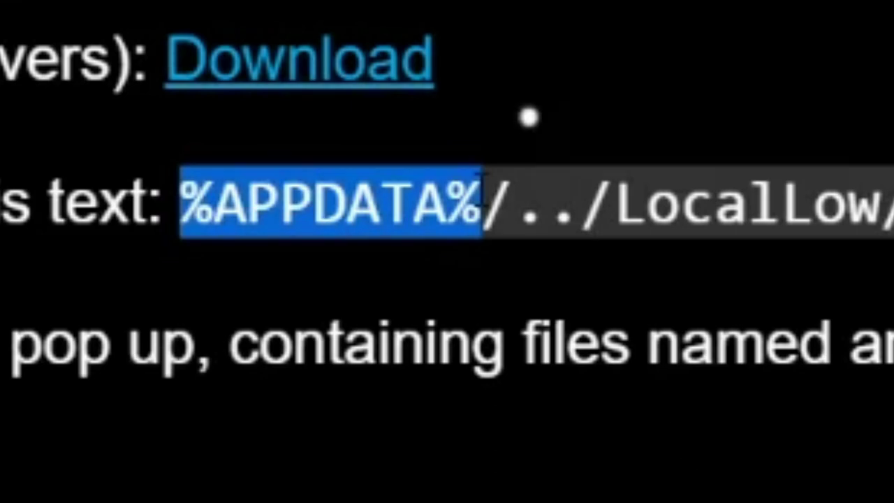
left_click(483, 205)
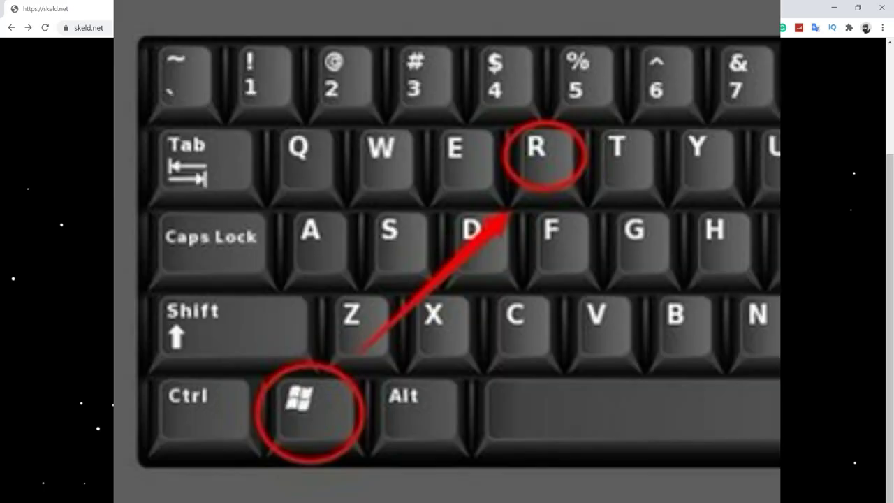
key("super+r")
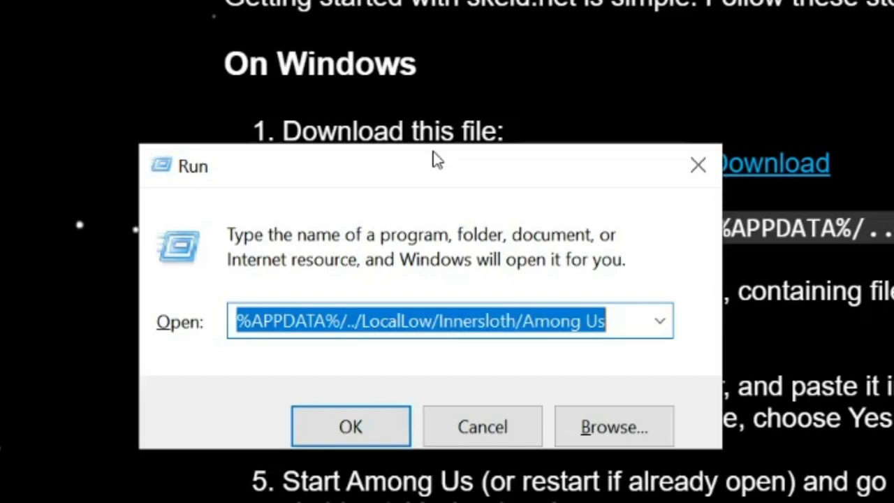
type("%APPDATA%")
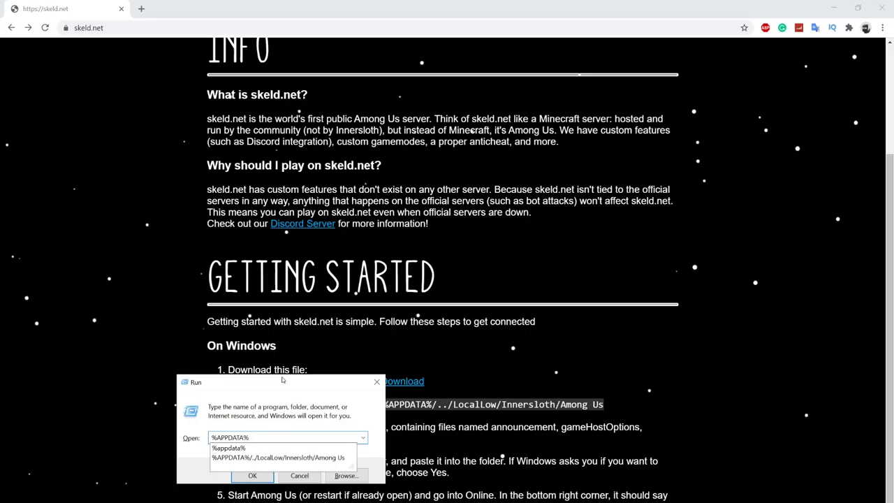
key("Return")
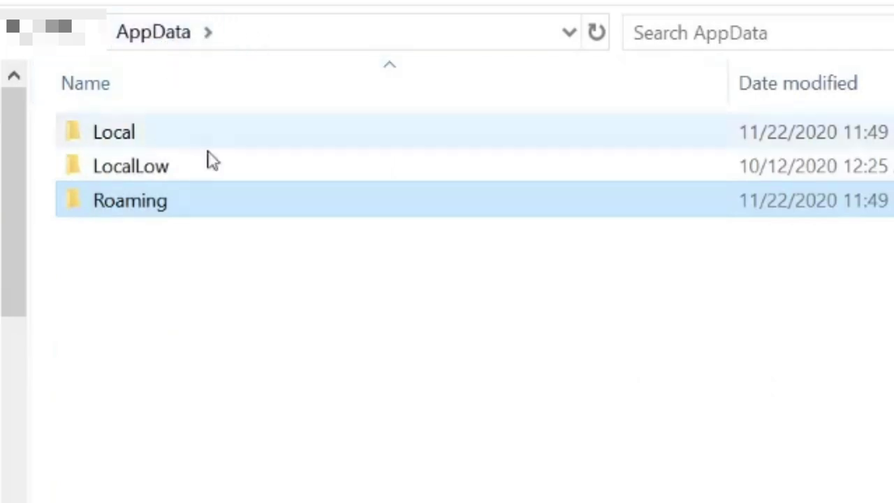
Step: Go to LocalLow > Innersloth > Among Us and delete the existing regionInfo.dat file there
double_click(137, 171)
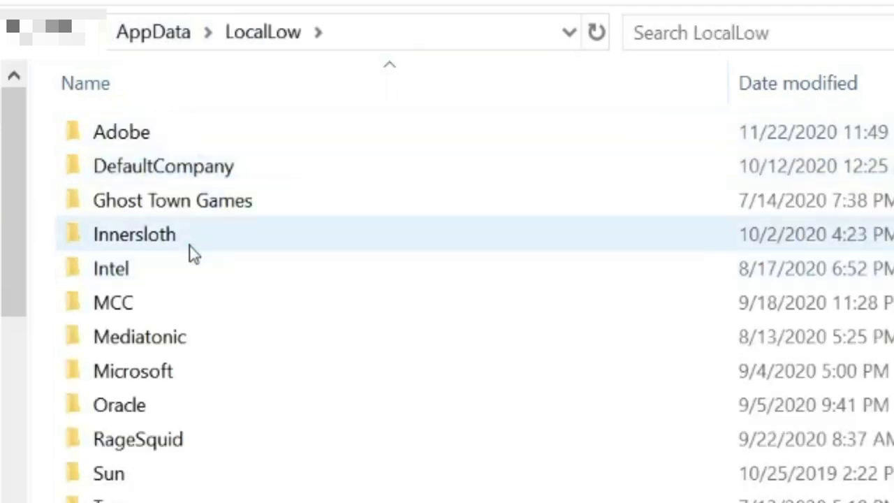
left_click(190, 248)
double_click(189, 246)
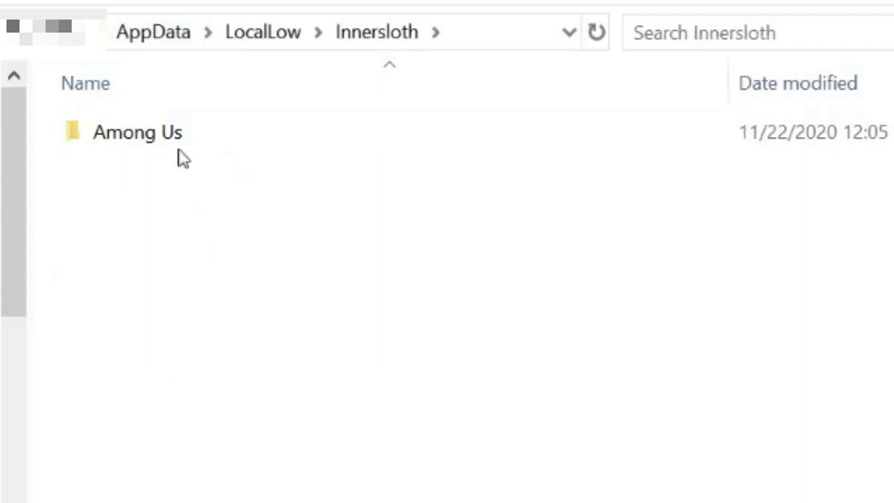
double_click(188, 136)
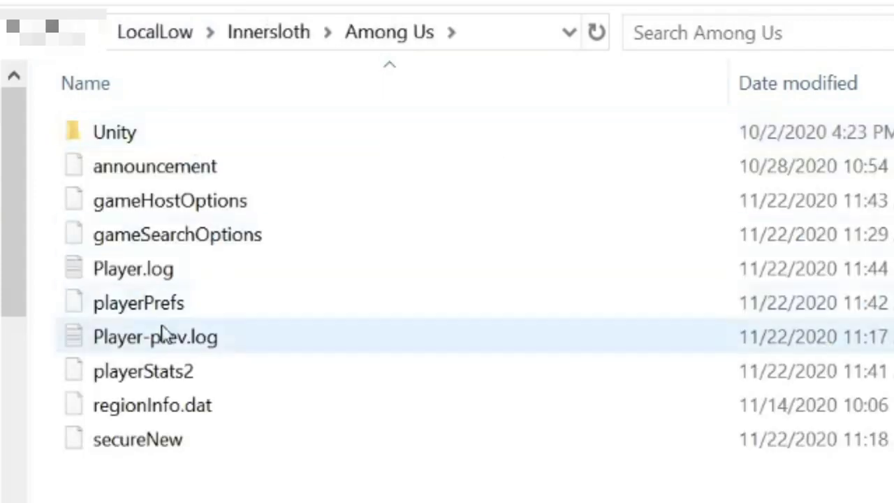
right_click(208, 408)
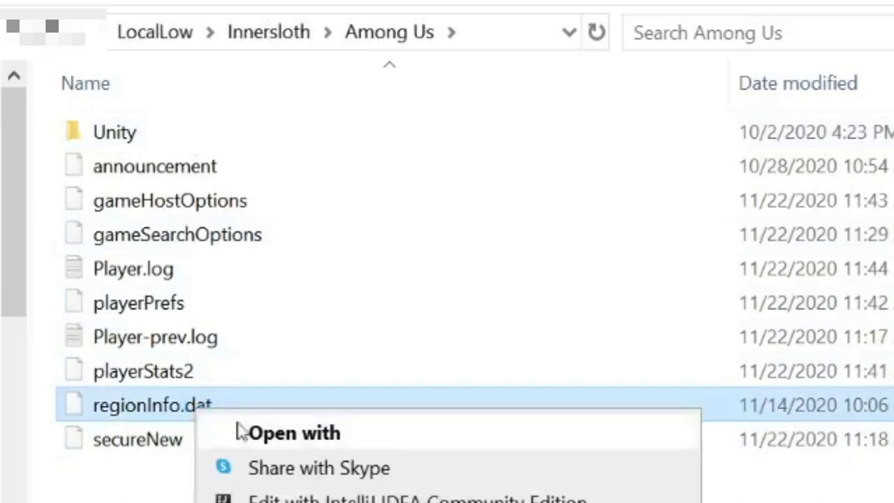
key("Delete")
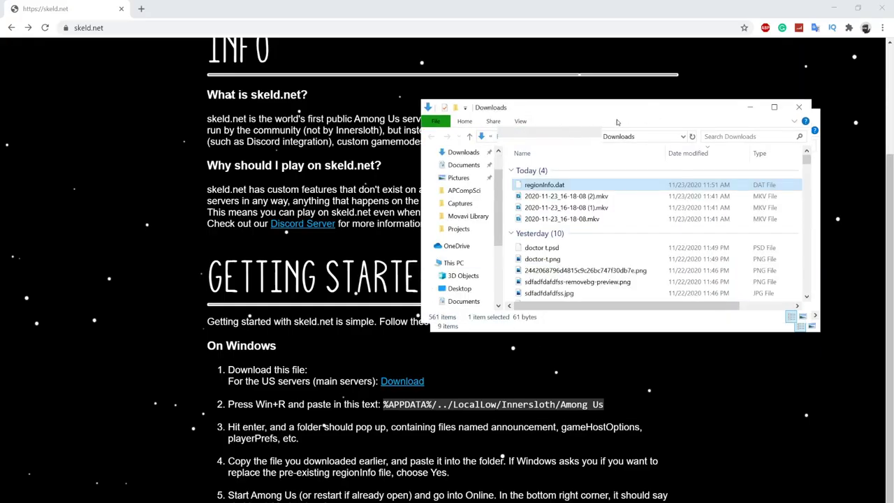
Step: Move the downloaded regionInfo.dat from Downloads into the Among Us folder and close both folder windows
left_click_drag(613, 113, 259, 146)
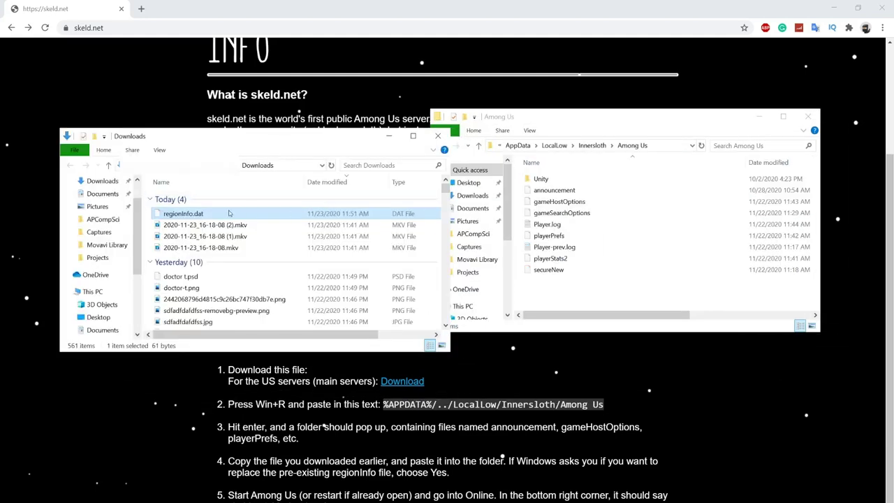
left_click_drag(229, 213, 621, 289)
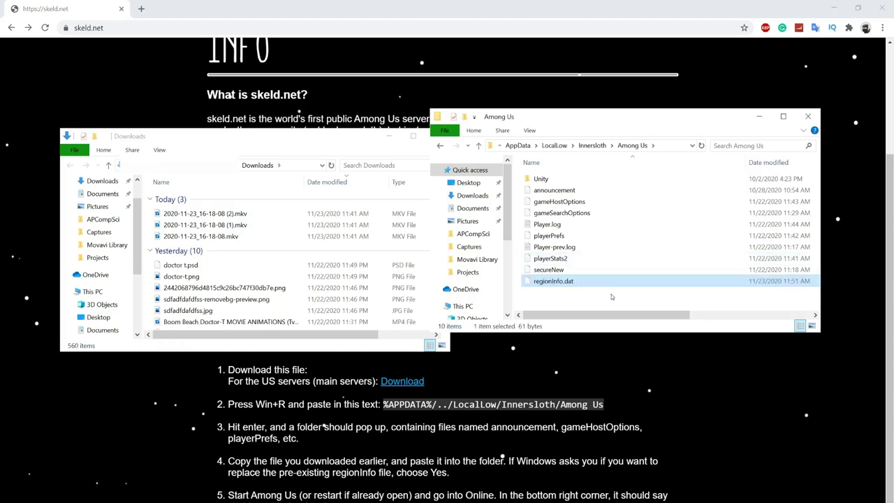
left_click(612, 298)
left_click(808, 116)
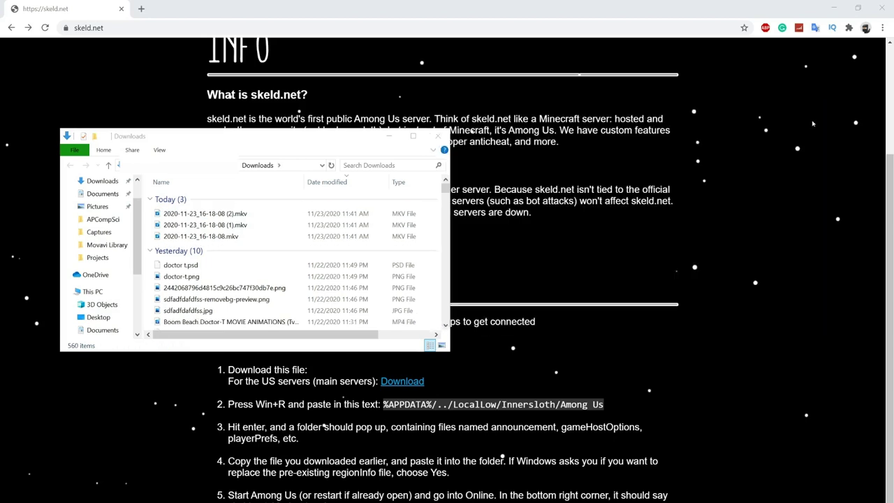
left_click(439, 135)
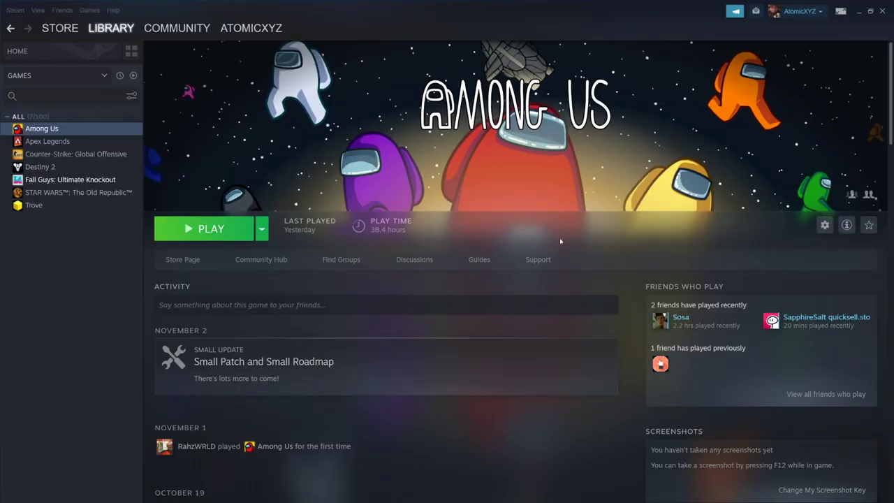
Step: Launch Among Us from the Steam library and close the Steam window
left_click(212, 235)
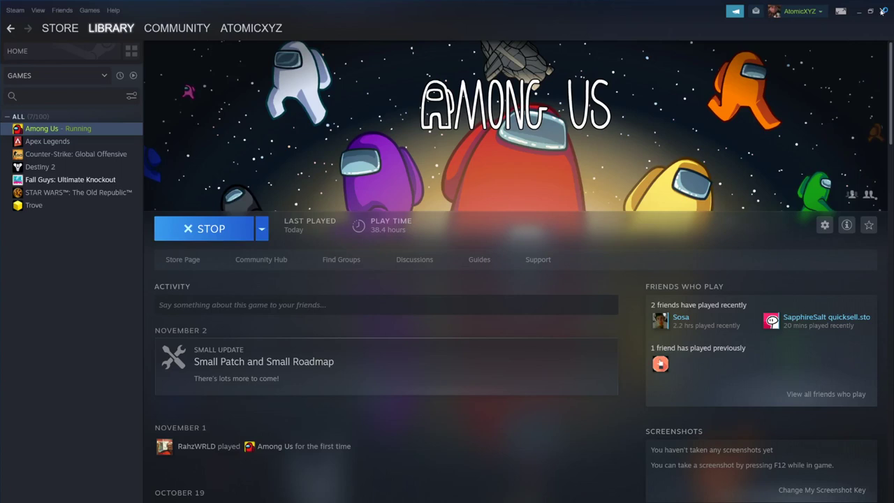
left_click(881, 11)
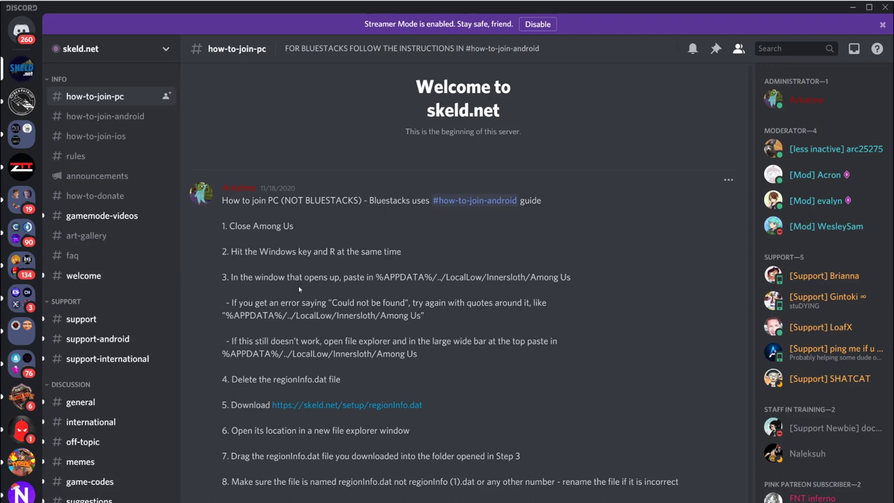
Step: Look through the how-to-join-android, how-to-join-ios and how-to-join-pc channels of the skeld.net Discord server
left_click(112, 118)
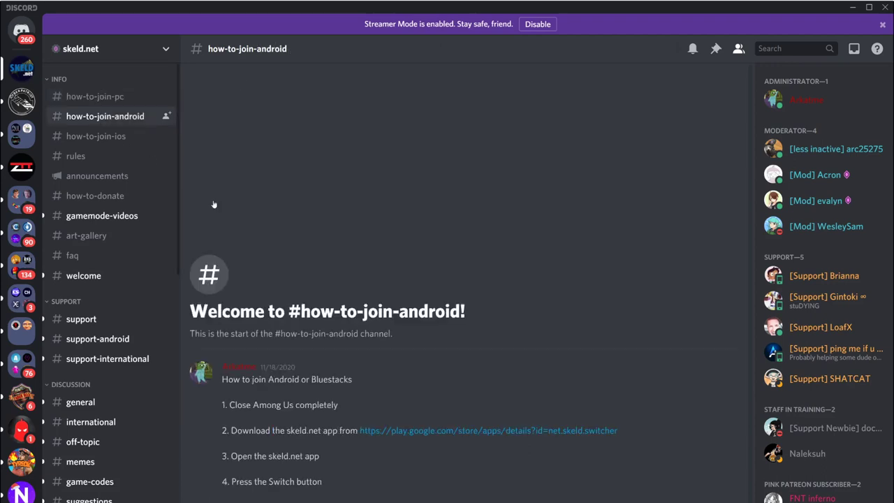
left_click(121, 137)
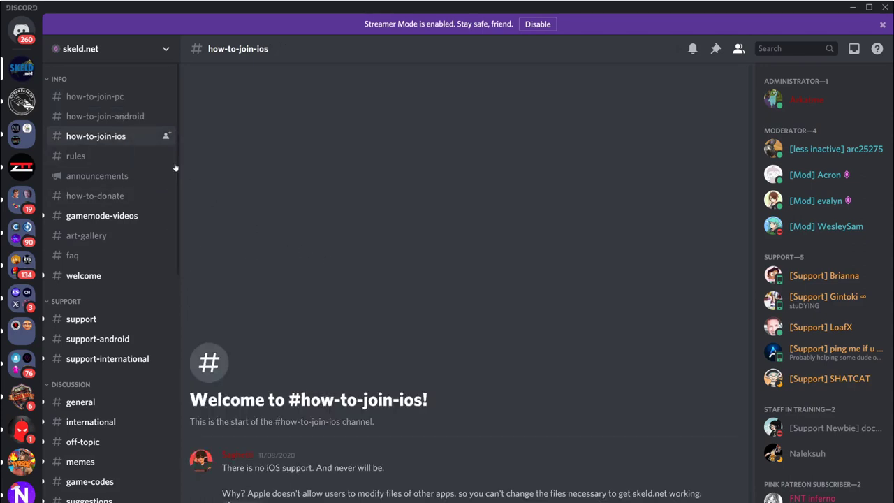
left_click(131, 117)
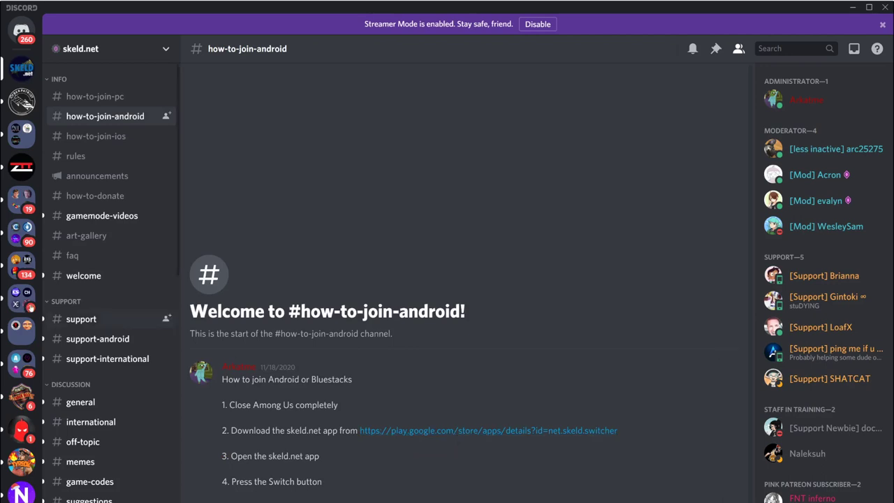
left_click(92, 100)
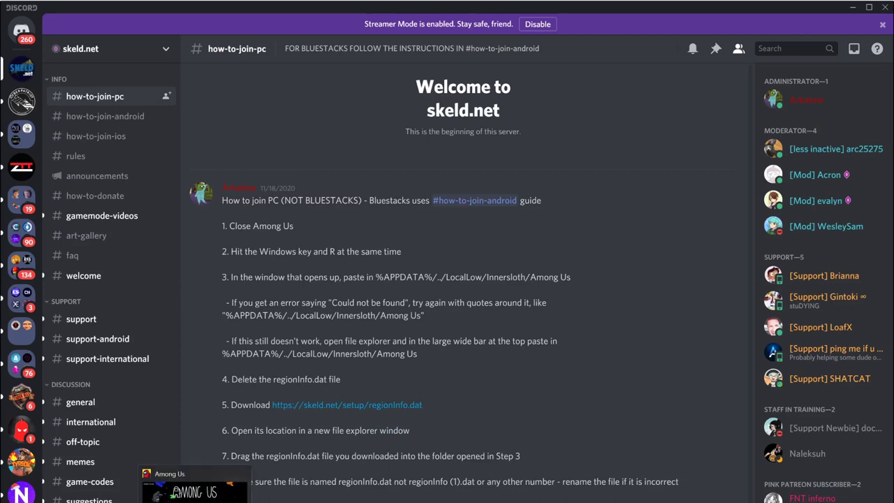
Step: Switch to the running Among Us game and enter its online play screen
left_click(194, 488)
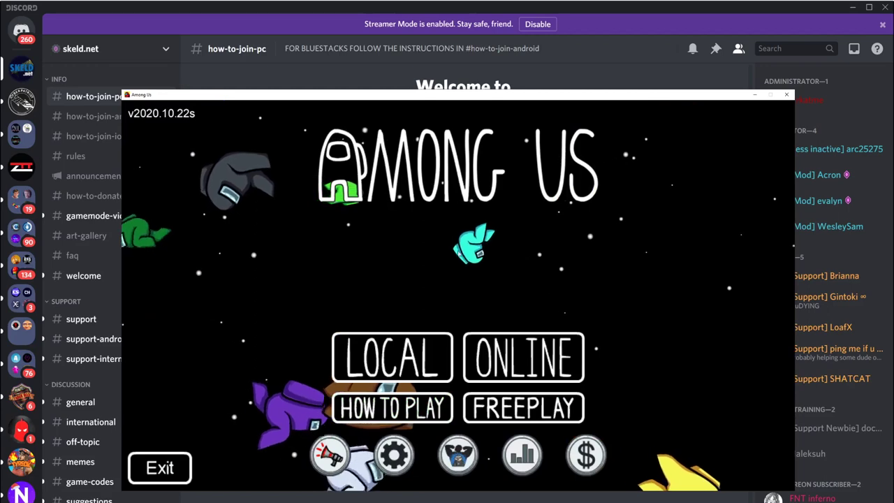
left_click(517, 363)
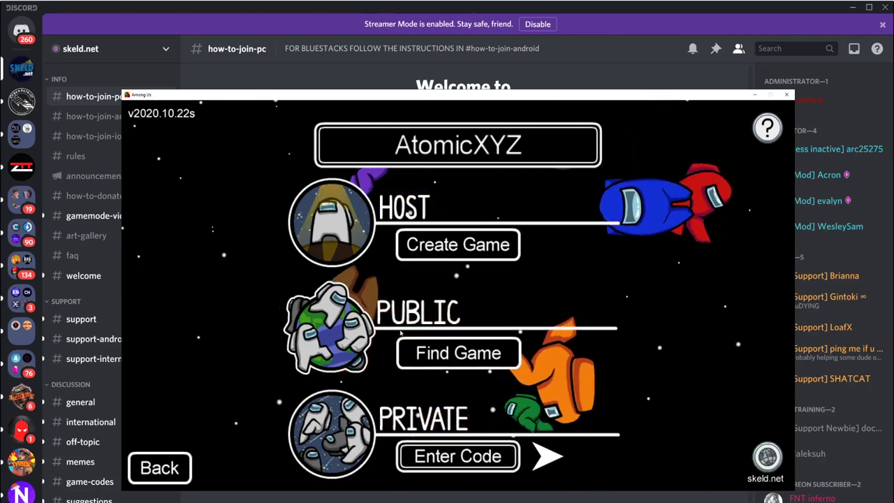
Step: Open the game-codes channel in the skeld.net Discord server and go through its recent messages for lobby codes
scroll(77, 335, "down", 3)
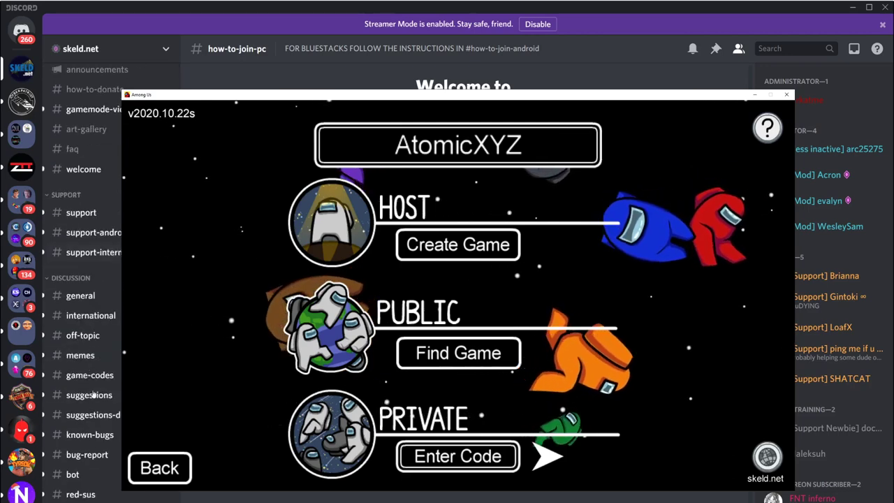
scroll(88, 315, "down", 5)
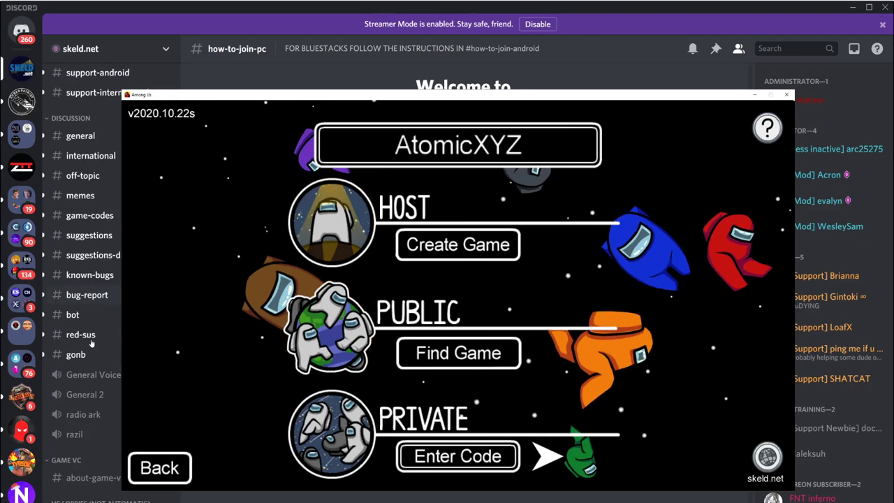
left_click(96, 217)
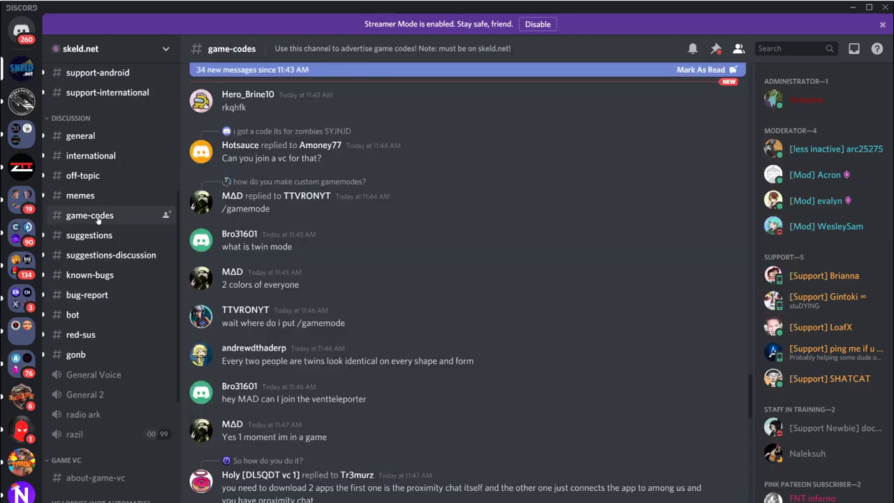
scroll(258, 220, "down", 10)
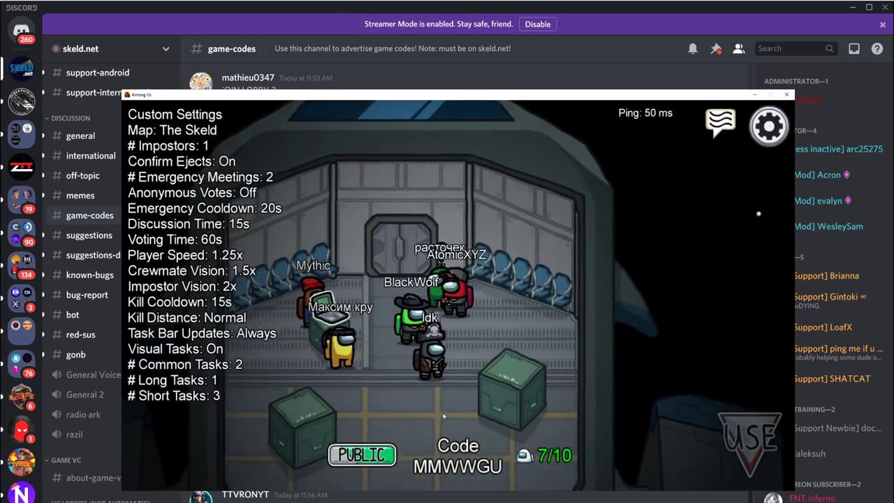
Step: Walk the character down to the open floor between the crates in the Among Us lobby
key("s")
key("a")
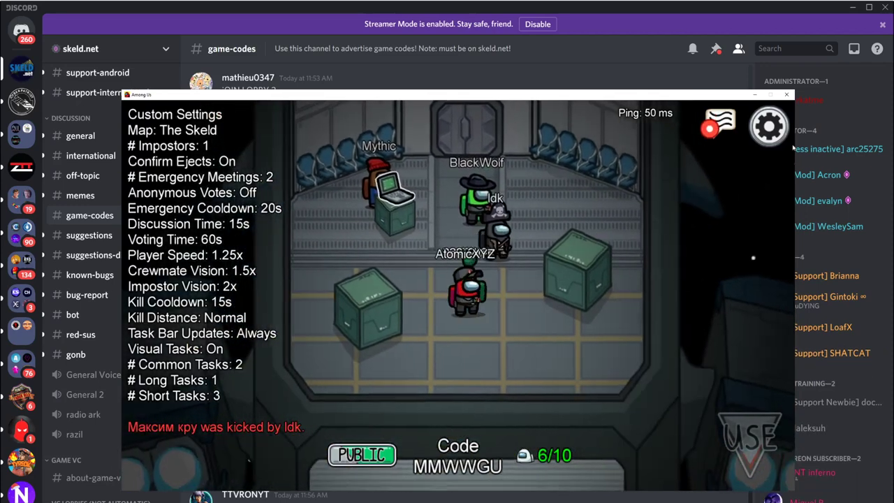
left_click(772, 130)
key("Escape")
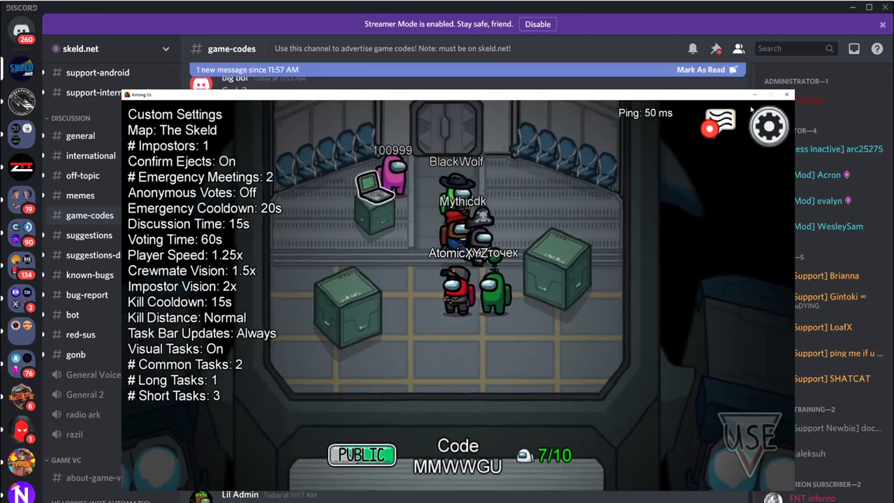
Step: Make the hosted seven-player lobby private
left_click(369, 457)
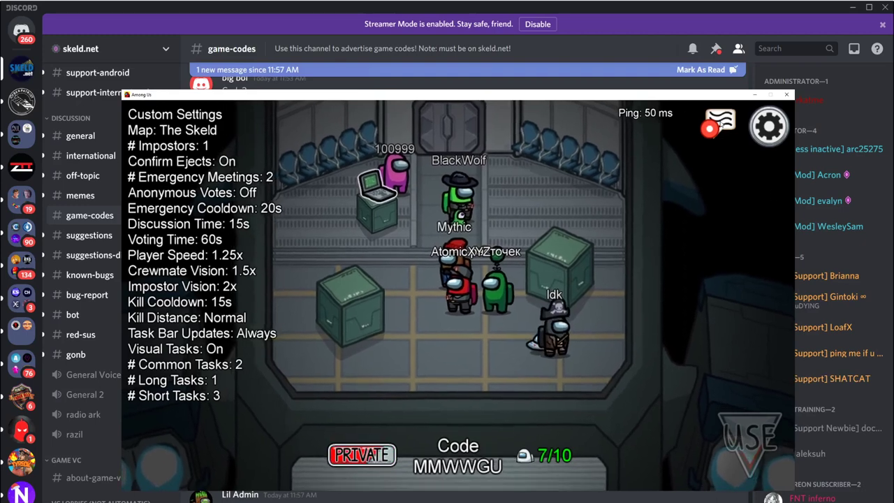
left_click(754, 134)
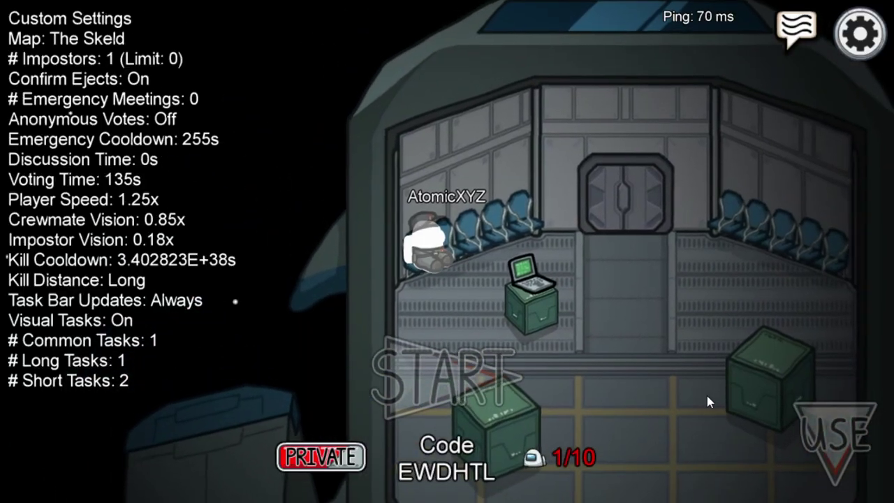
Step: Walk the character from the seats to the open floor between the crates in the new one-player lobby
key("s")
key("d")
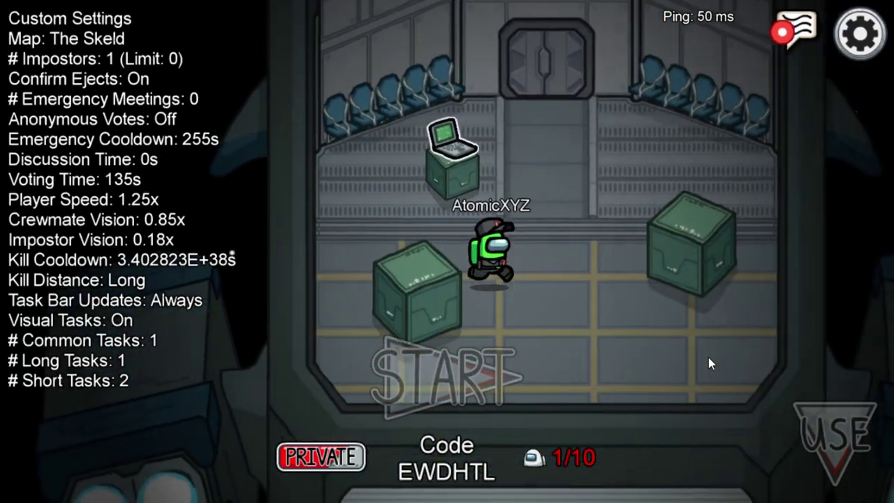
key("w")
key("s")
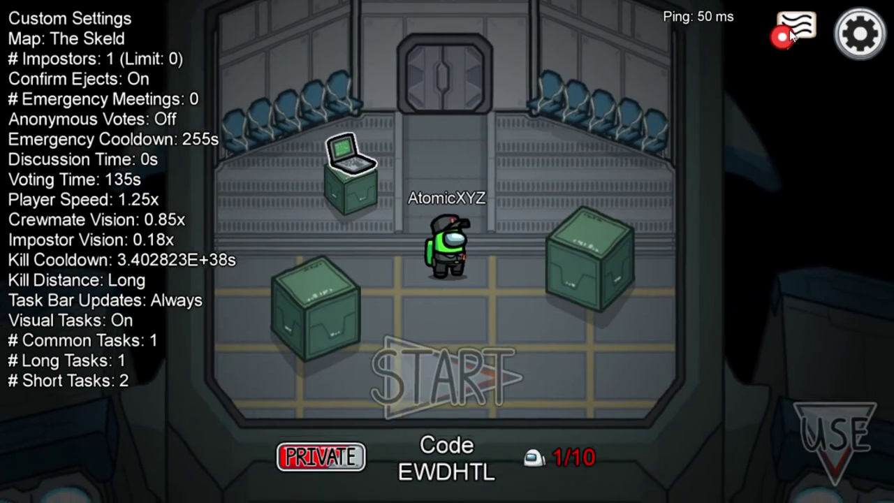
Step: Open the lobby chat and send /commands to list the server's available commands
left_click(792, 35)
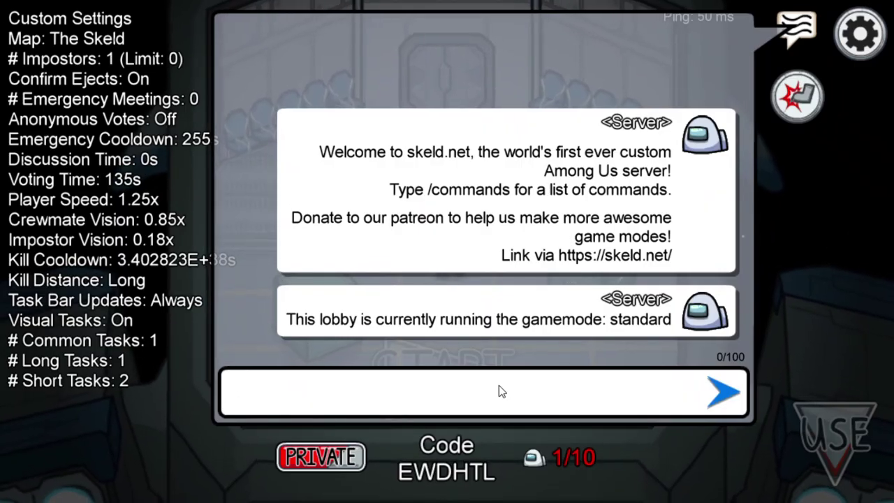
type(".")
key("BackSpace")
type("/commands")
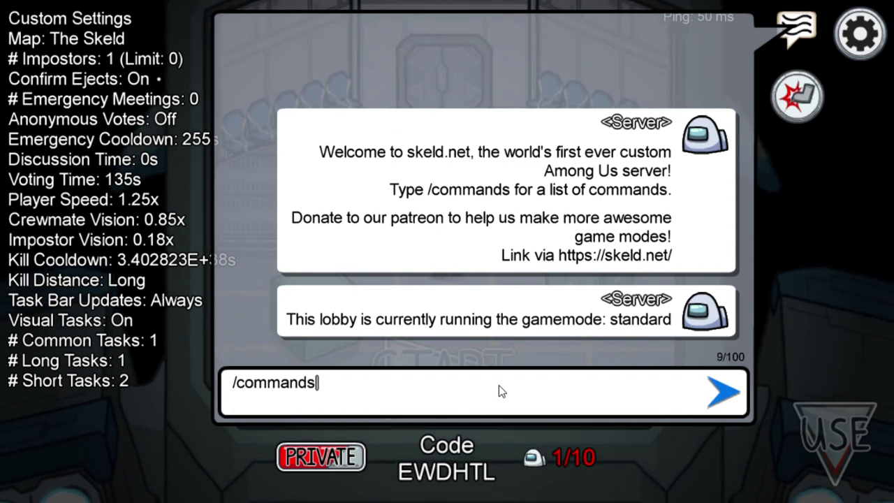
key("Return")
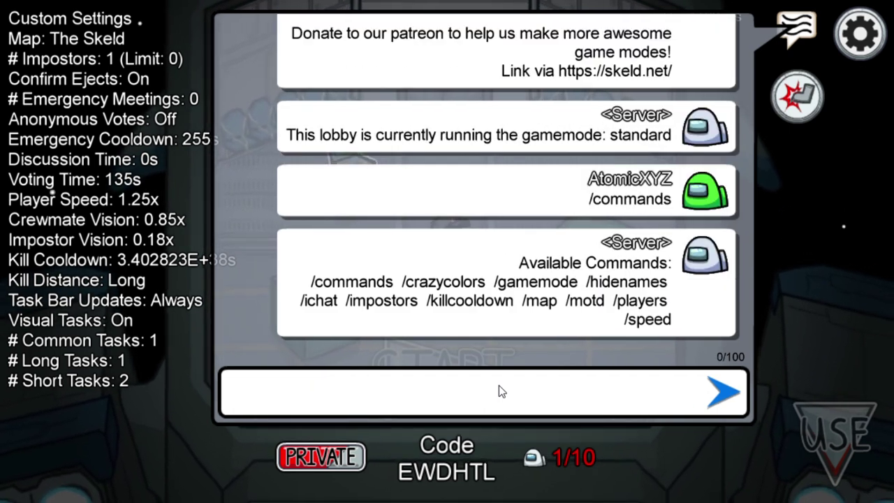
Step: Send /gamemode zombies in the chat to set the lobby's game mode to zombies
type("/gamem")
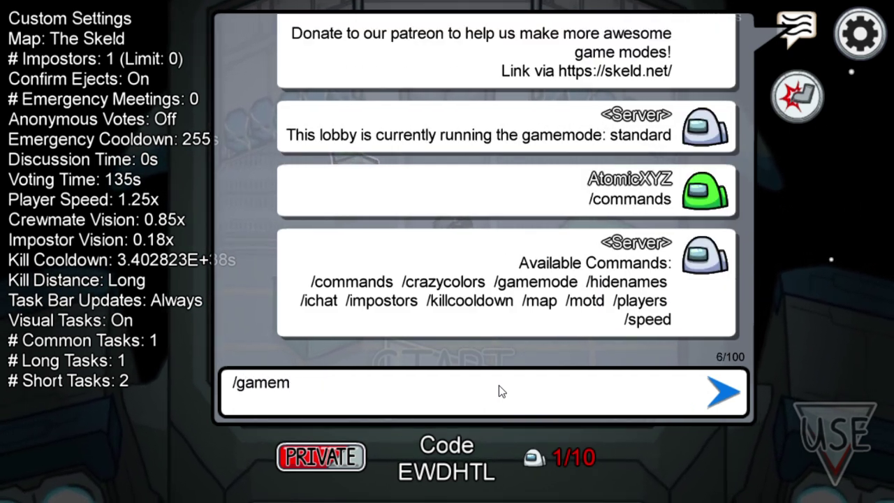
type("ode zombies")
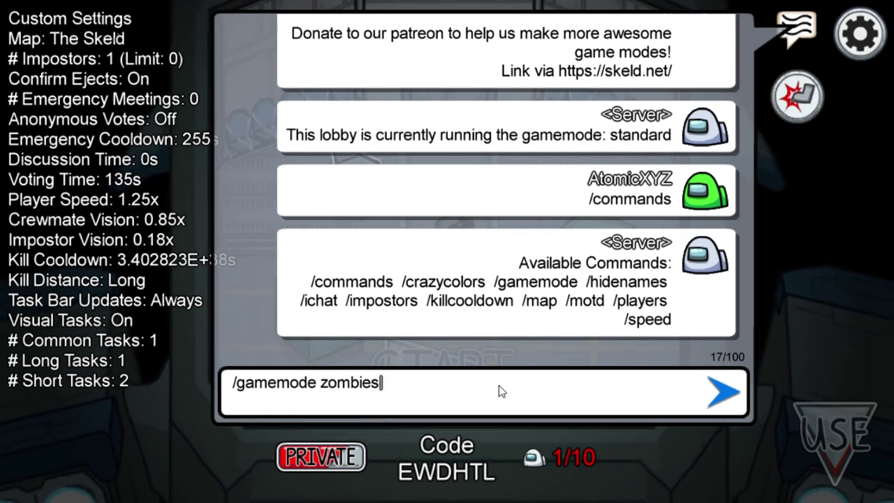
key("Return")
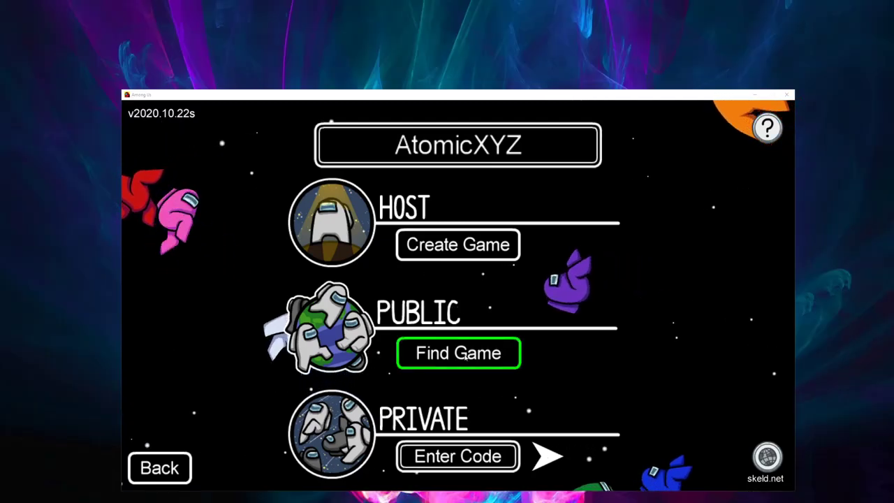
Step: Look for public games on the skeld.net server
left_click(466, 356)
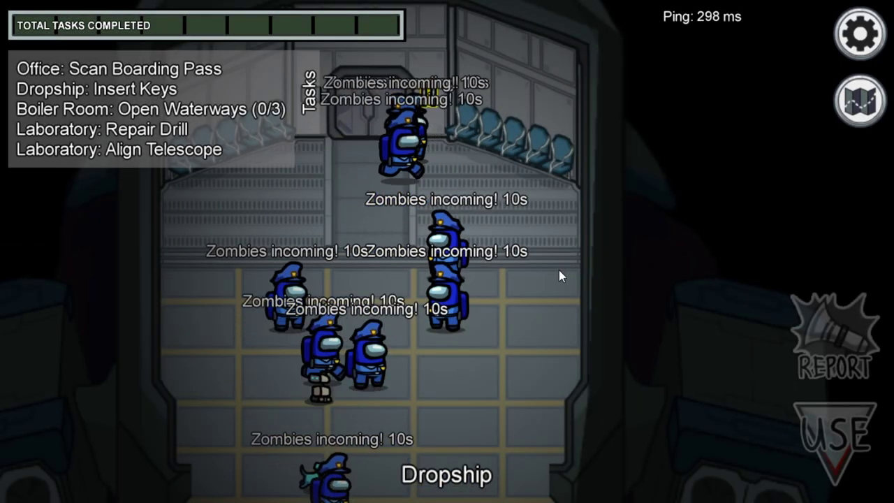
Step: Run the character out of the Dropship and across the snow into the Laboratory
key("s")
key("a")
key("s")
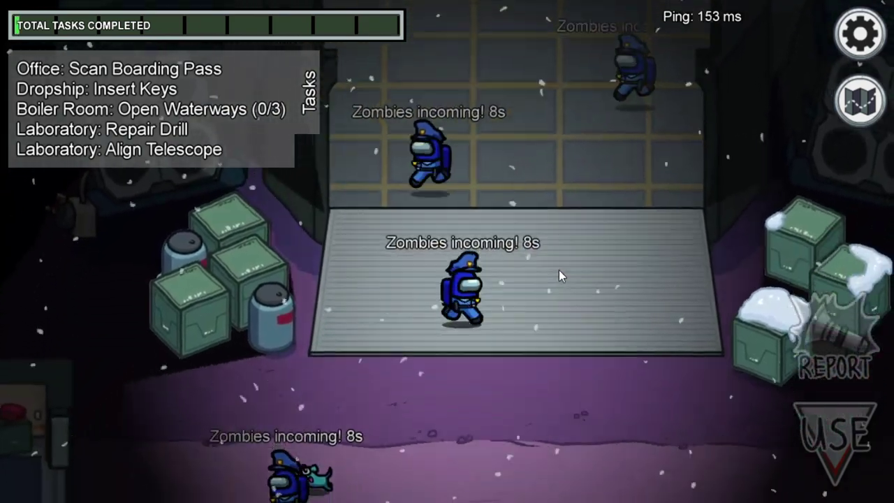
key("d")
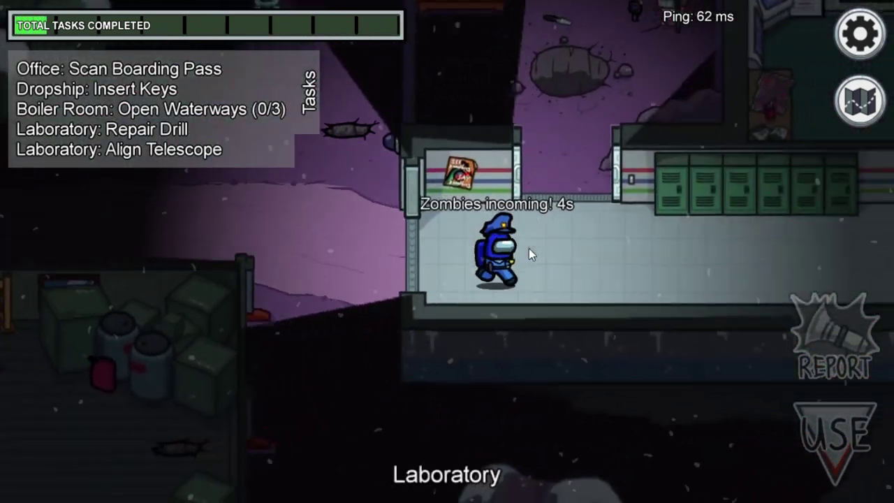
Step: Run back and forth along the Laboratory corridor past the green lockers
key("d")
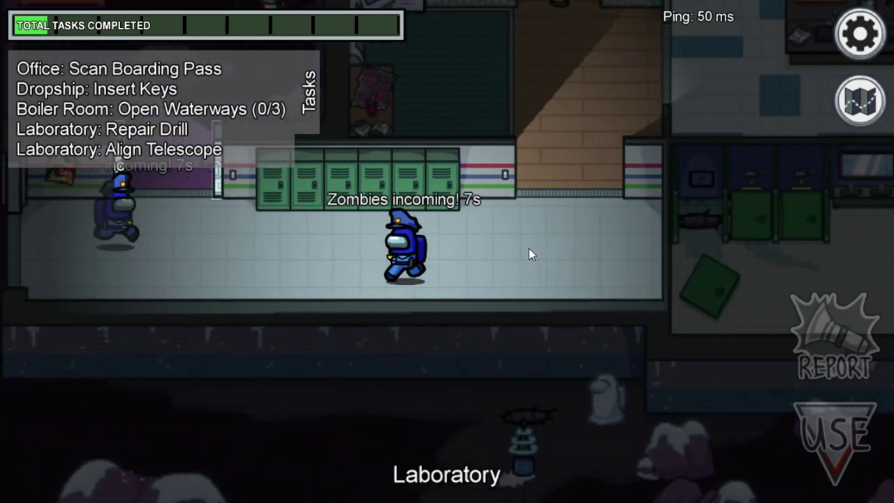
key("a")
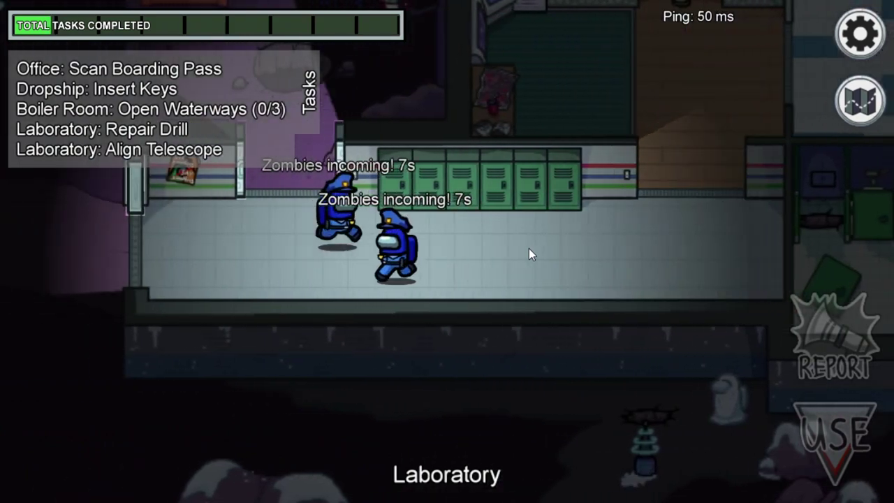
key("d")
key("a")
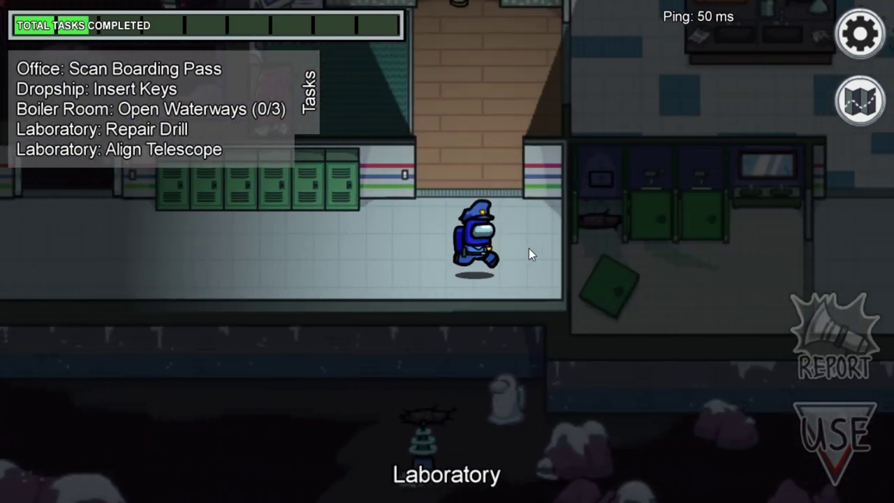
Step: Leave the Laboratory and run back over the snow and up the ramp into the Dropship
key("a")
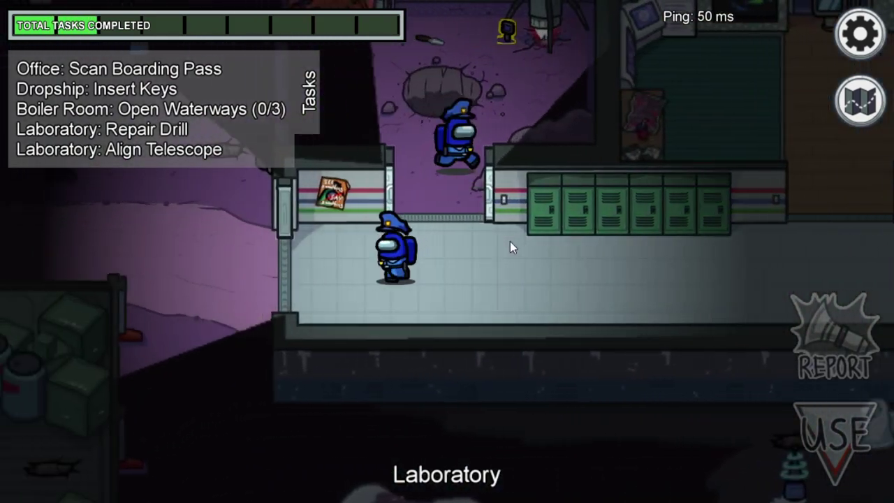
key("a")
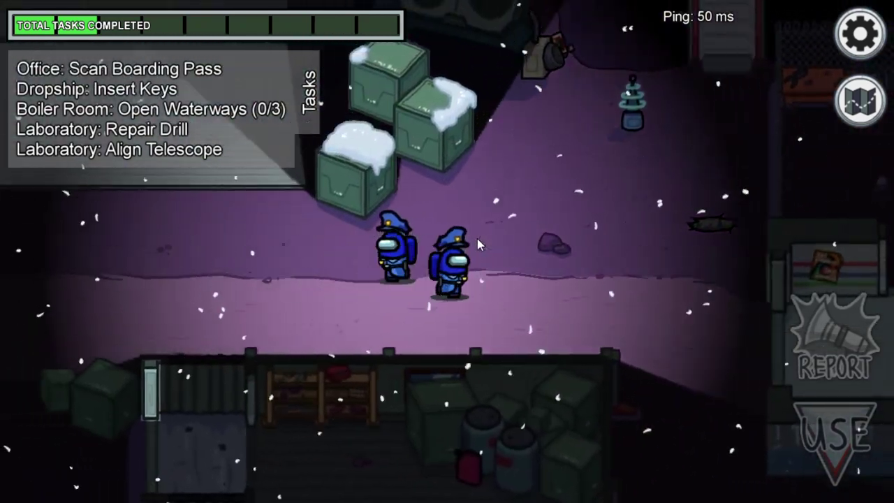
key("w")
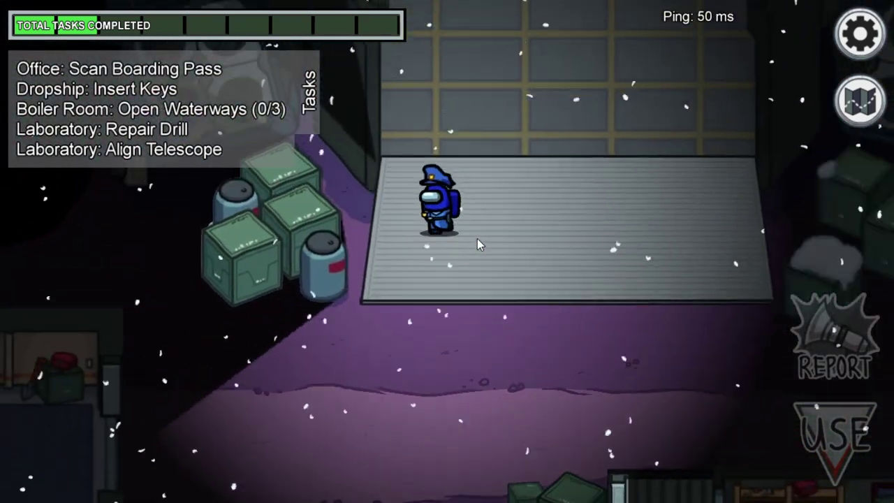
key("s")
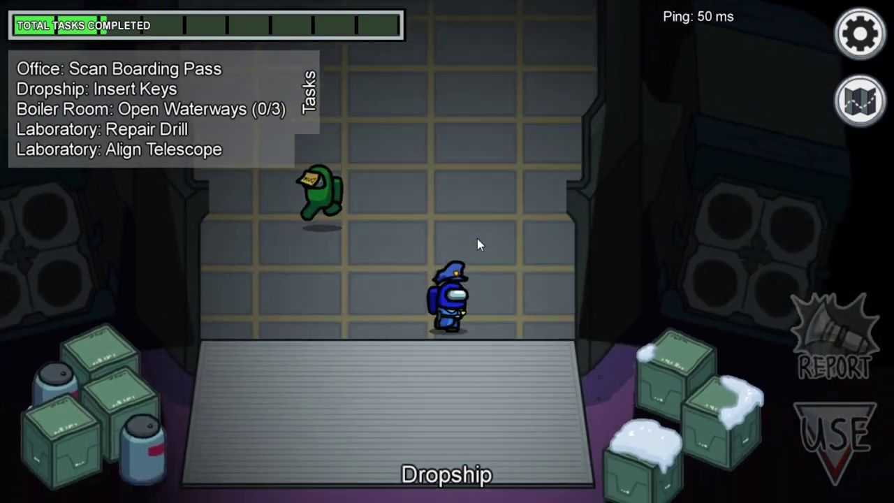
Step: Run from the Dropship toward the Laboratory entrance, turn back and cross the snow westward into Electrical
key("d")
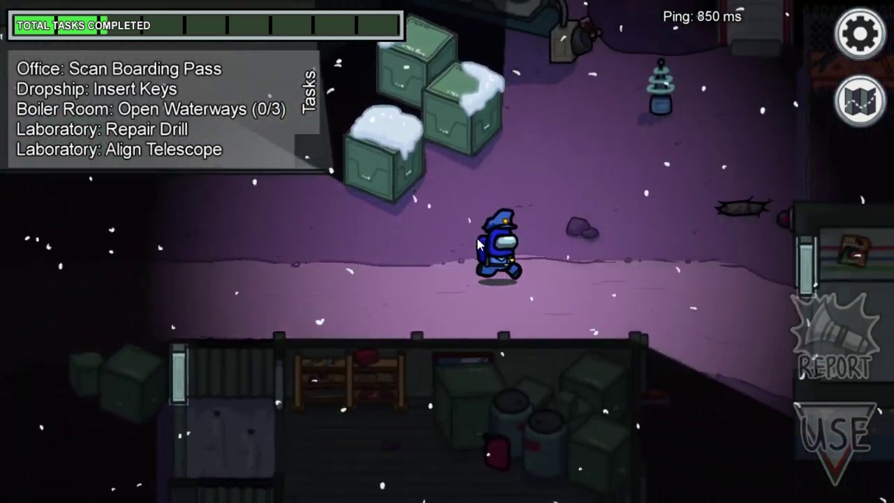
key("d")
key("a")
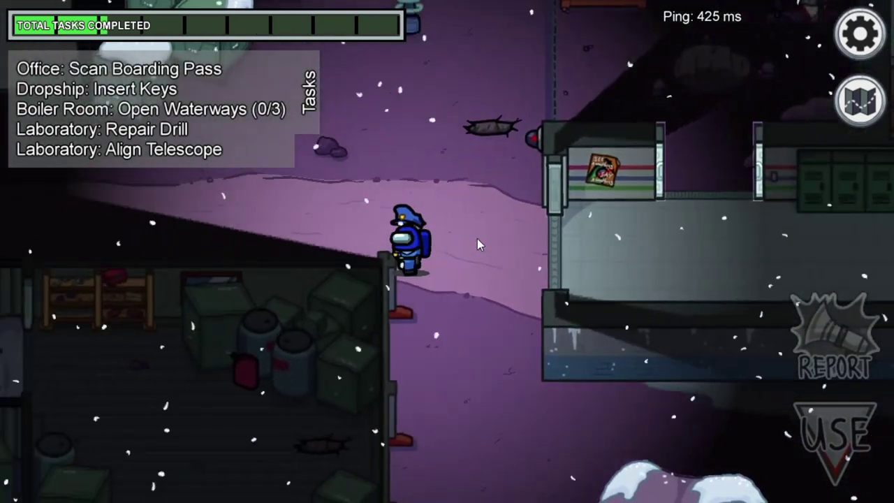
key("a")
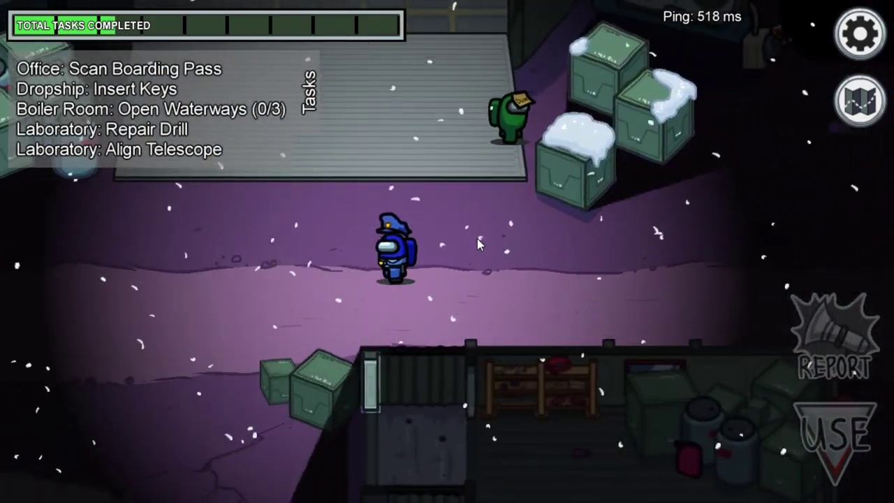
key("a")
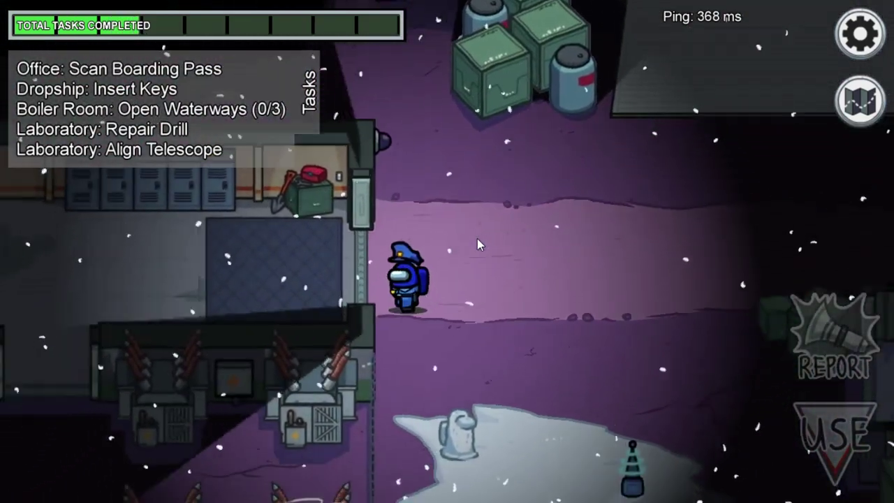
key("a")
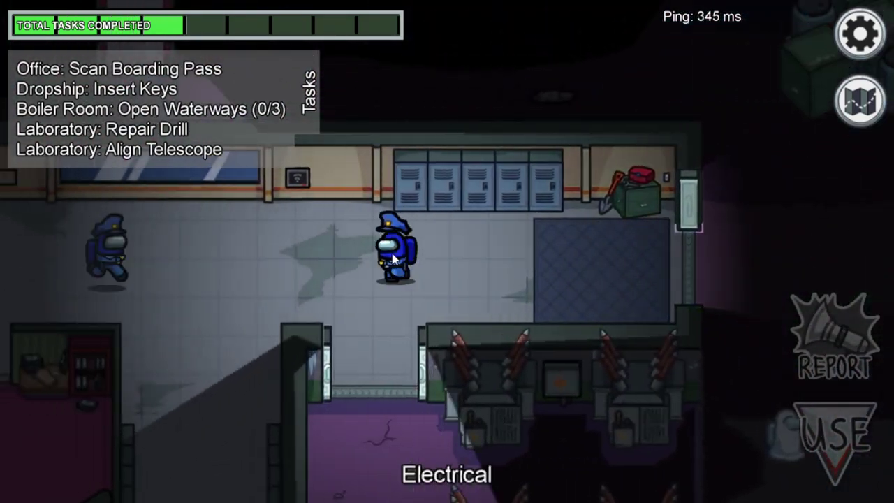
Step: Step out into the fenced yard south of Electrical, return inside and run to the debris at the room's west end
key("s")
key("s")
key("w")
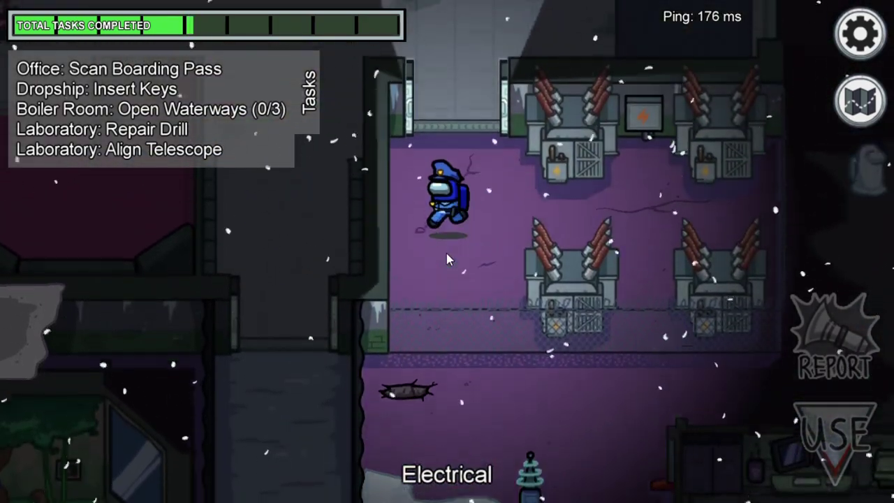
key("w")
key("a")
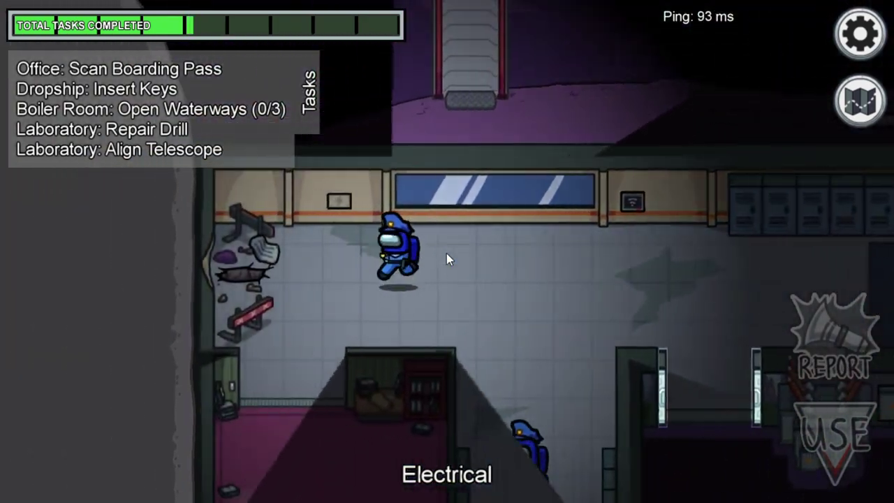
key("s")
key("w")
key("a")
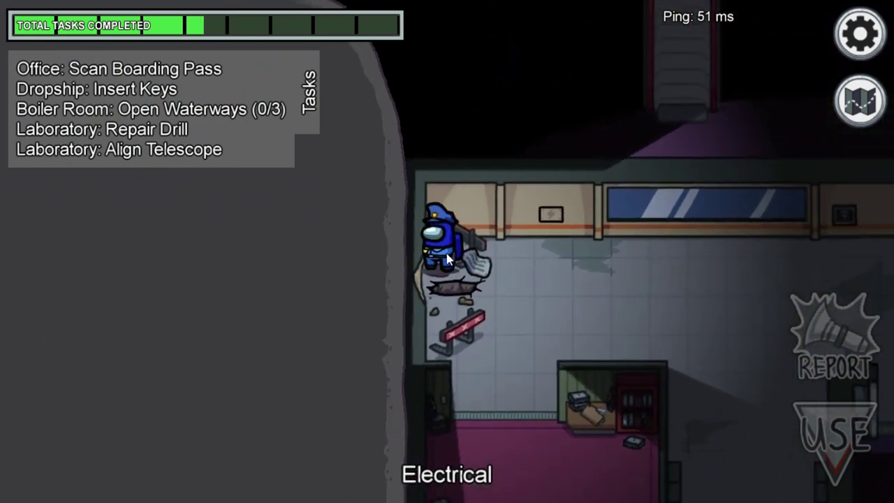
Step: Run east through Electrical and out onto the snowy path below the Dropship ramp
key("s")
key("d")
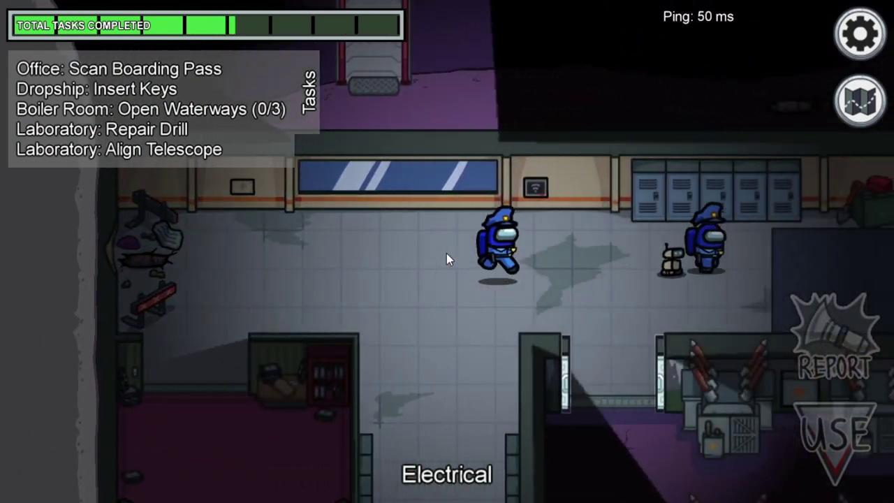
key("d")
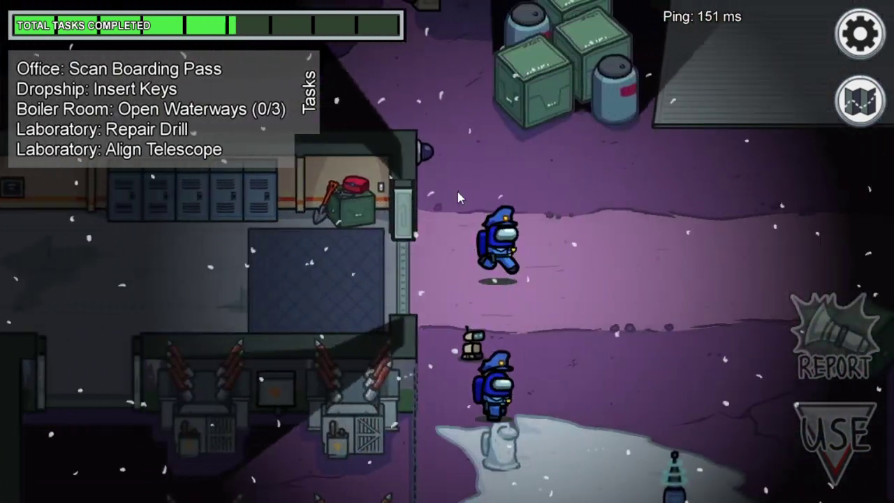
key("d")
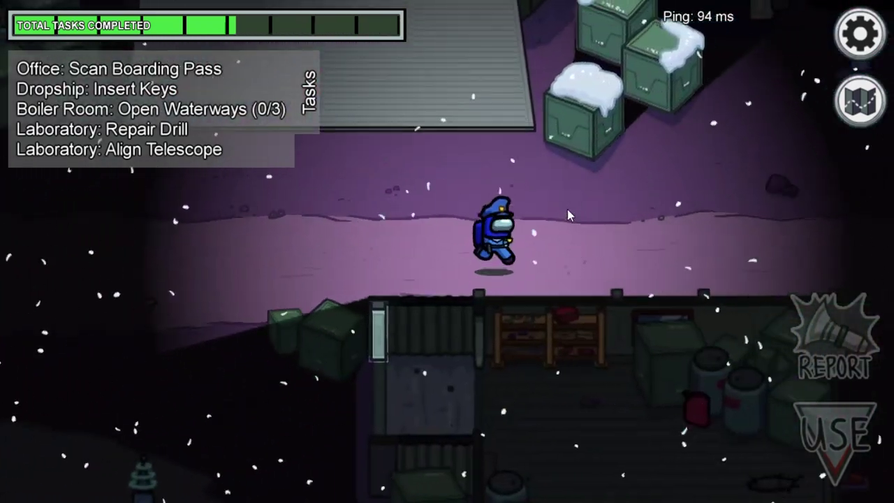
Step: Run back west toward the Electrical entrance and dodge around the green player with the pet on the snow
key("a")
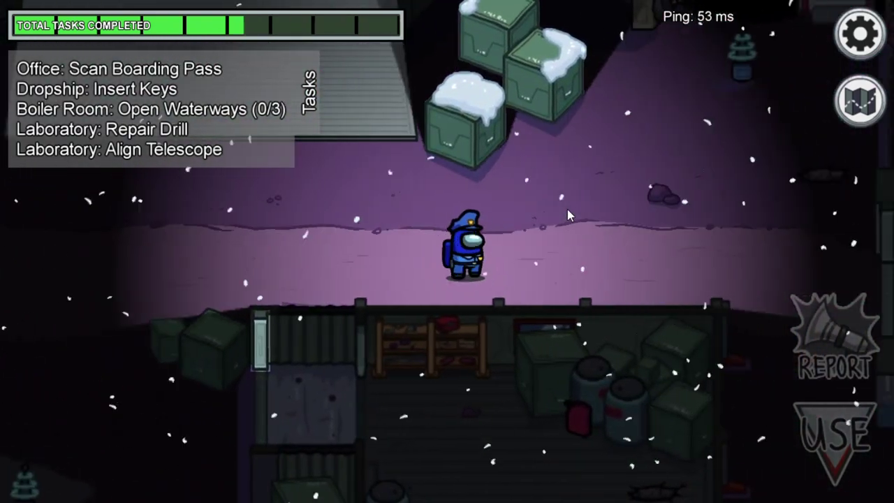
key("a")
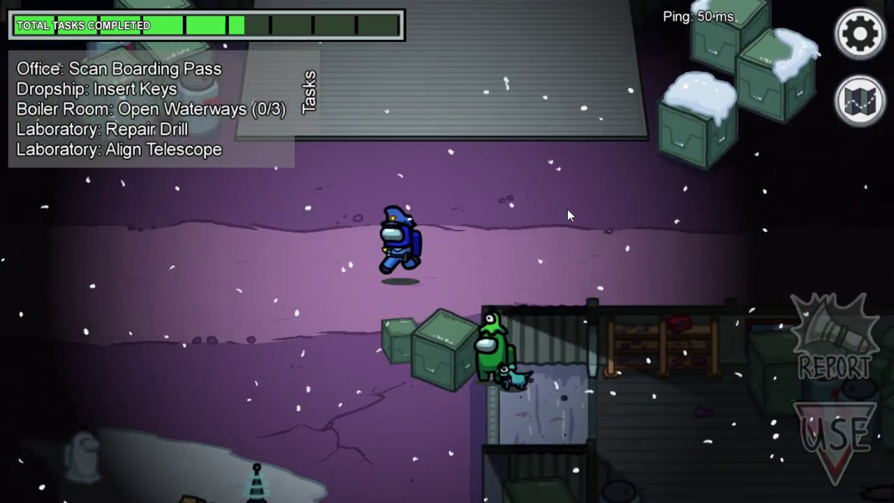
key("s")
key("a")
key("w")
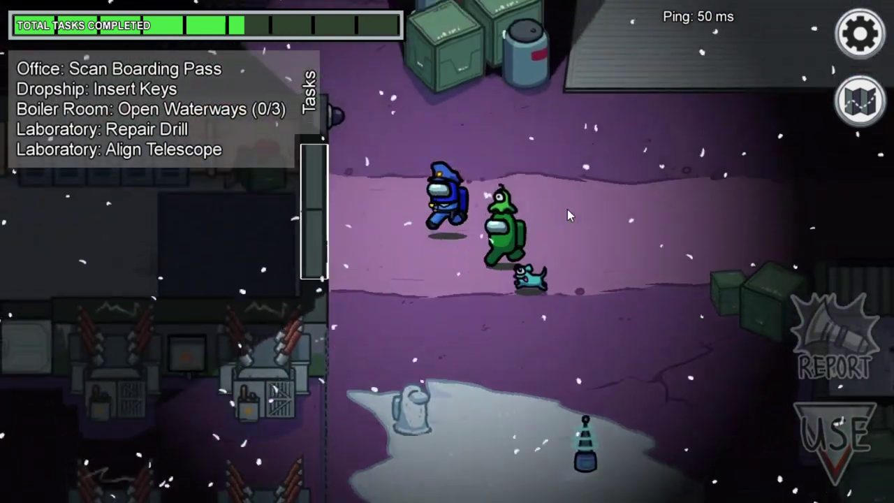
key("d")
key("s")
key("a")
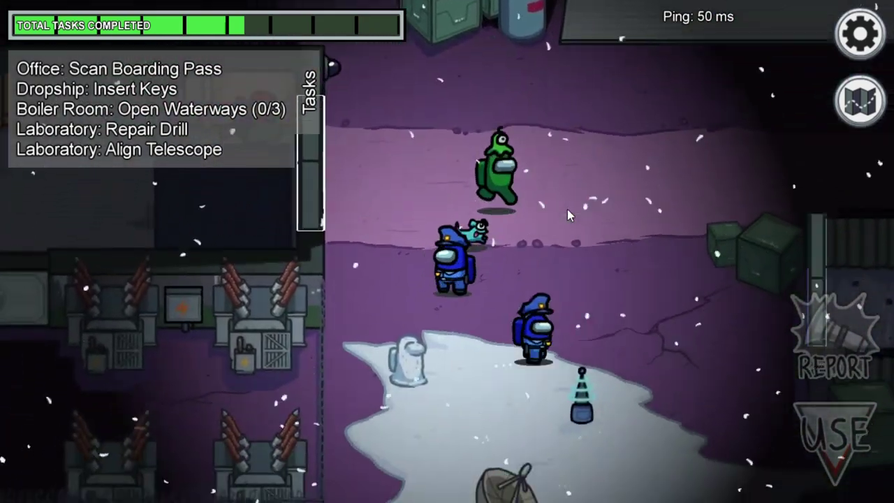
Step: Circle around the green player with the pet on the snow and head back east below the Dropship ramp
key("d")
key("w")
key("a")
key("s")
key("d")
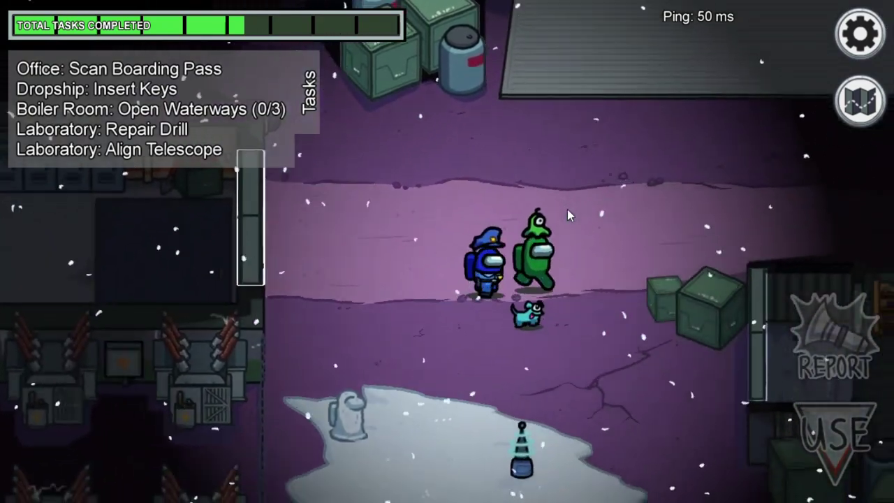
key("w")
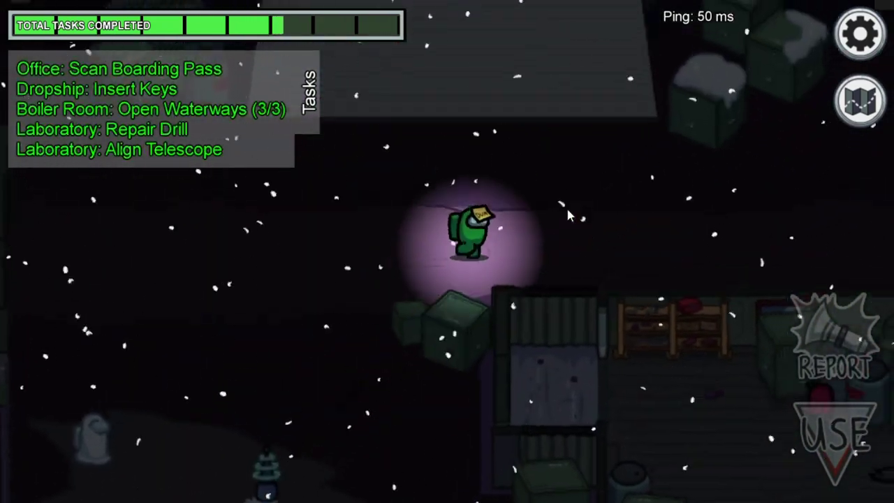
Step: Run east along the dark snowy path past the crate-filled storage building to the Laboratory's west entrance
key("d")
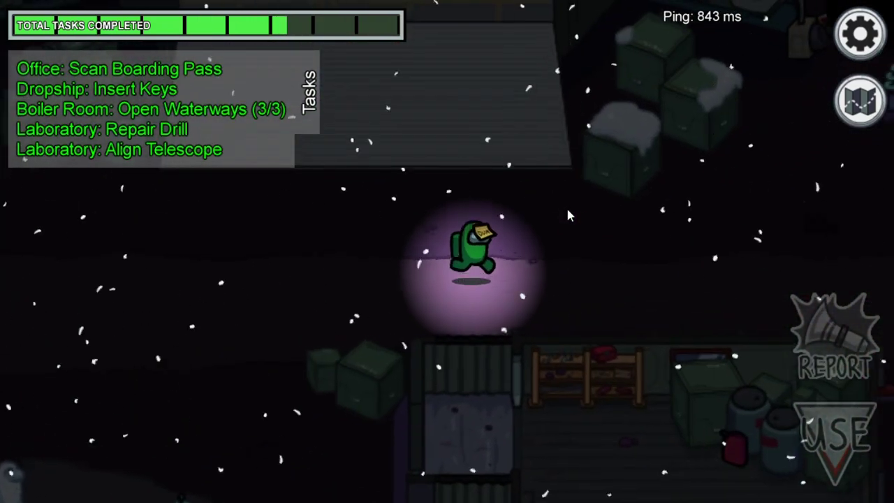
key("d")
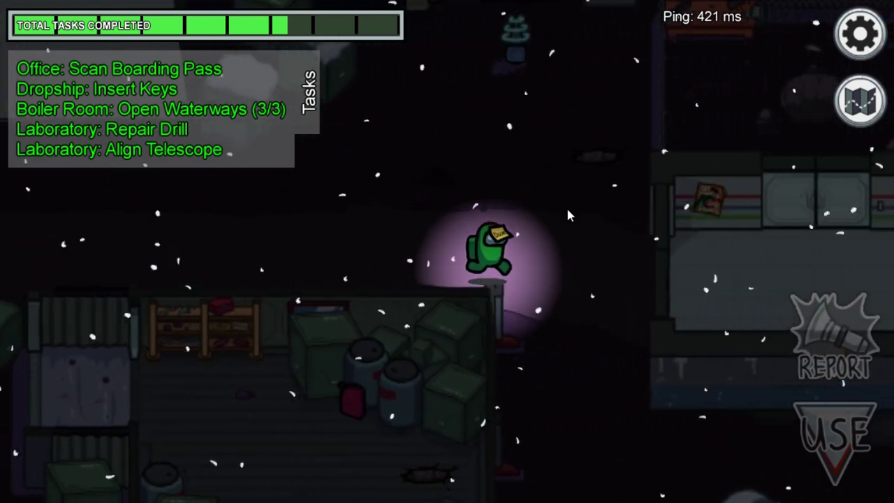
key("d")
key("a")
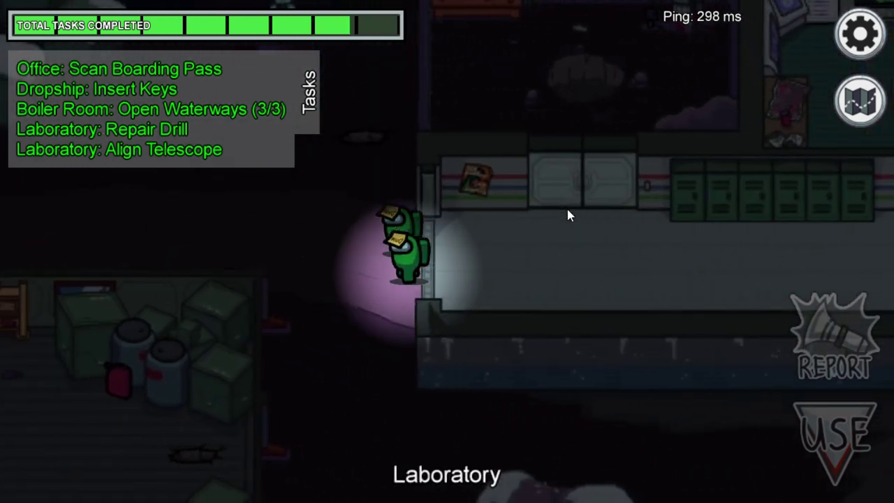
Step: Run east down the Laboratory corridor past the green lockers and up into the wooden-floored room
key("d")
key("w")
key("d")
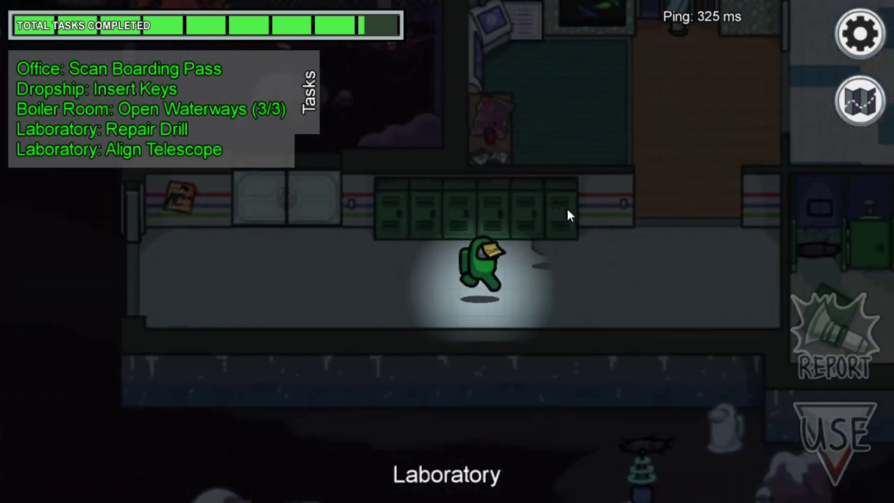
key("w")
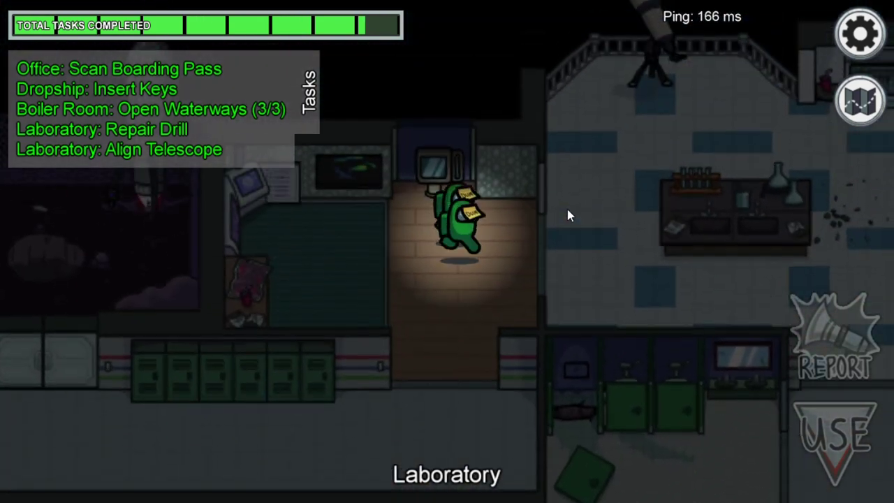
Step: Cross the main Laboratory room below the workbench and go south to the east wall of the small side room
key("d")
key("d")
key("s")
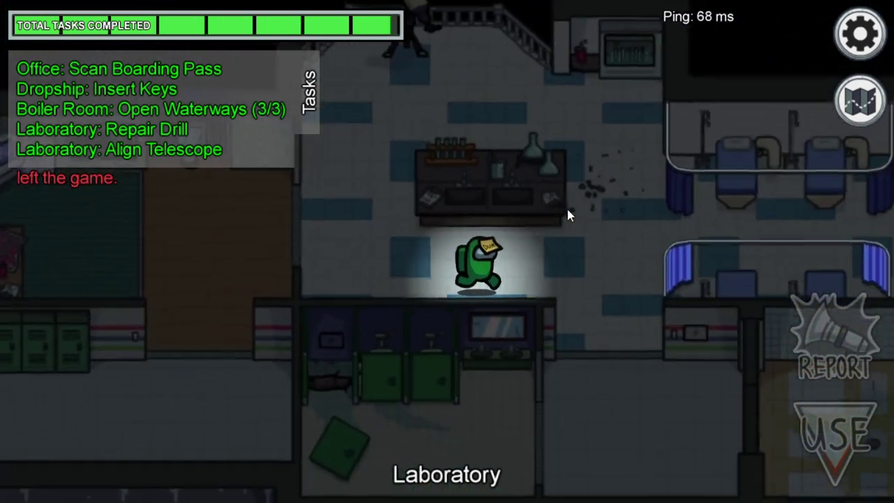
key("s")
key("d")
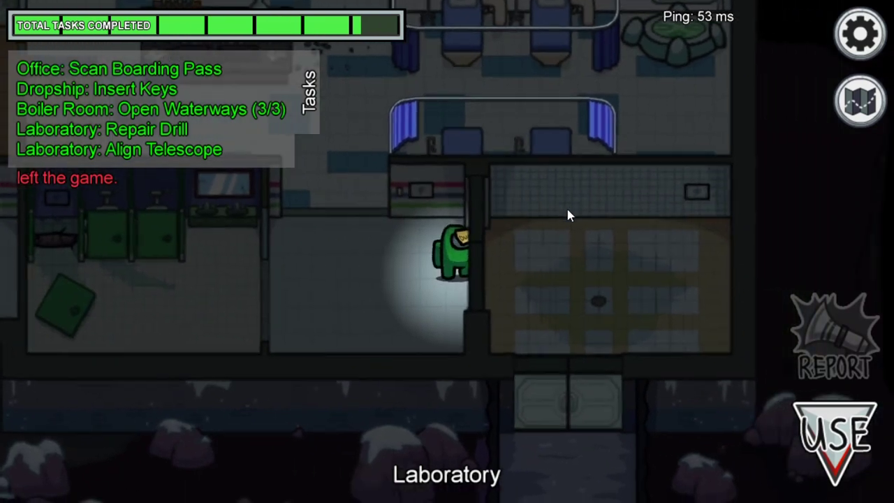
Step: Return west past the Laboratory workbench, through the wooden-floored room and along the locker corridor toward the west exit
key("a")
key("w")
key("a")
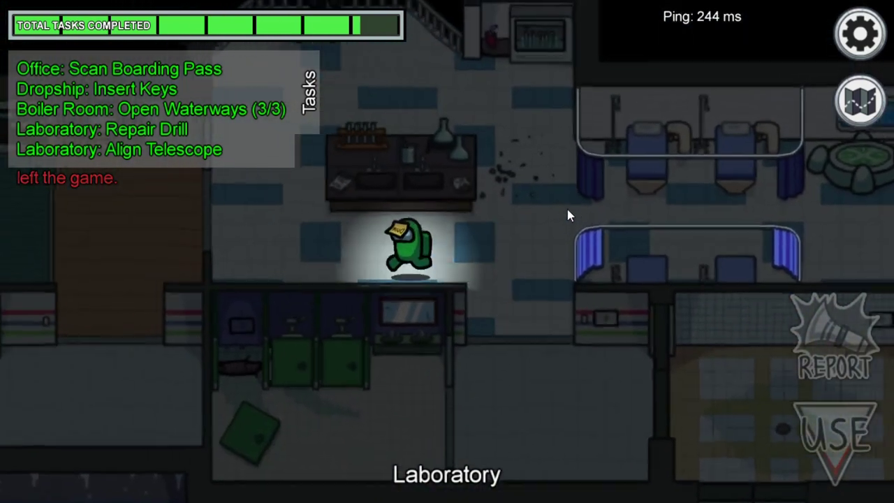
key("a")
key("s")
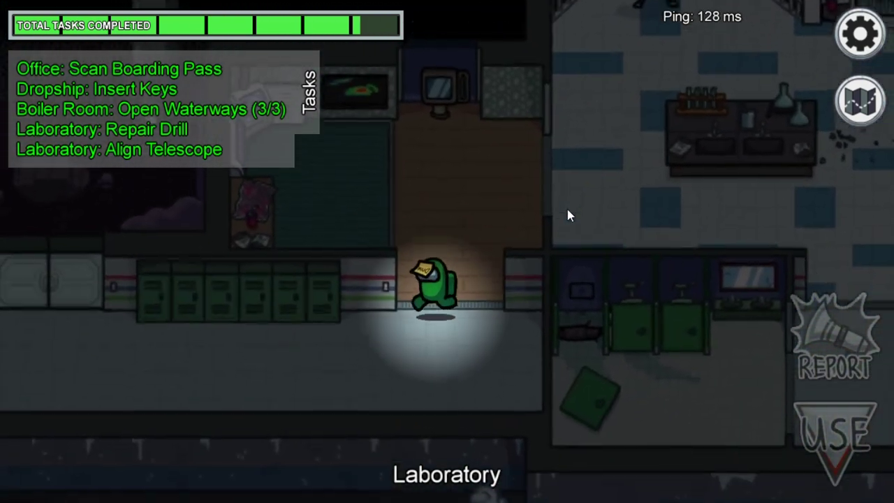
key("a")
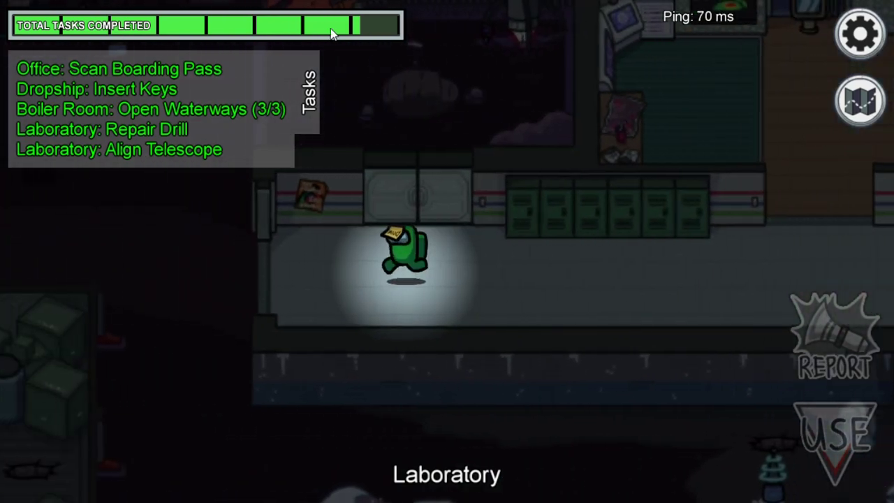
key("a")
Step: Run from the snow below the Dropship ramp east into the Laboratory's west entrance and turn toward the other green players
key("w")
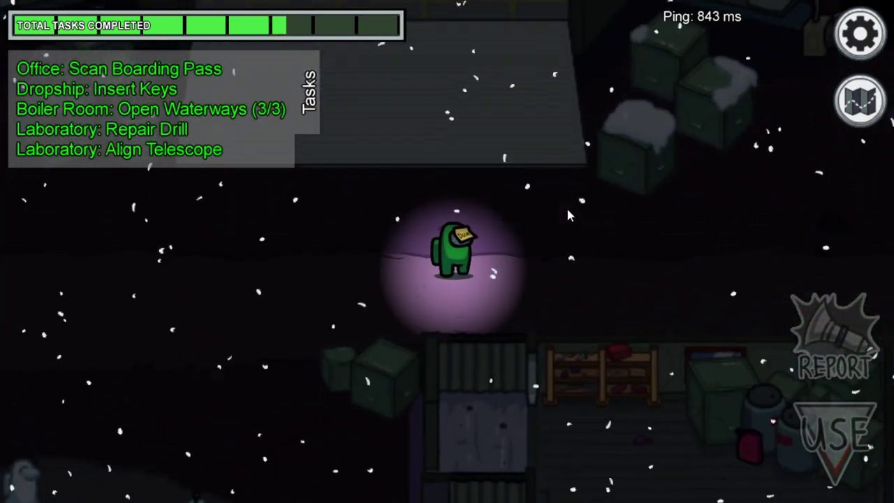
key("d")
key("s")
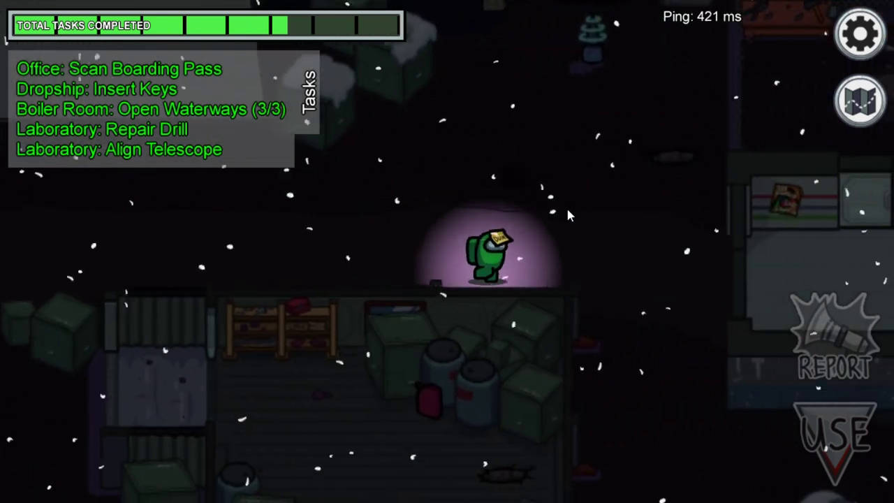
key("s")
key("a")
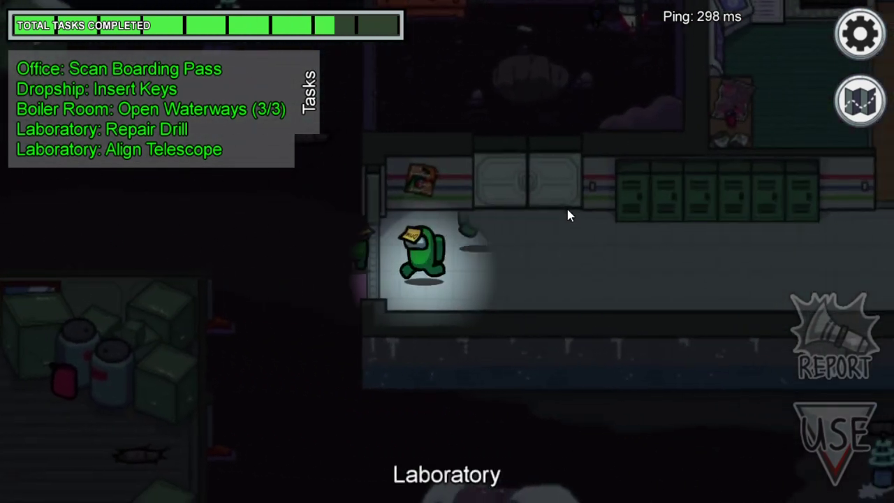